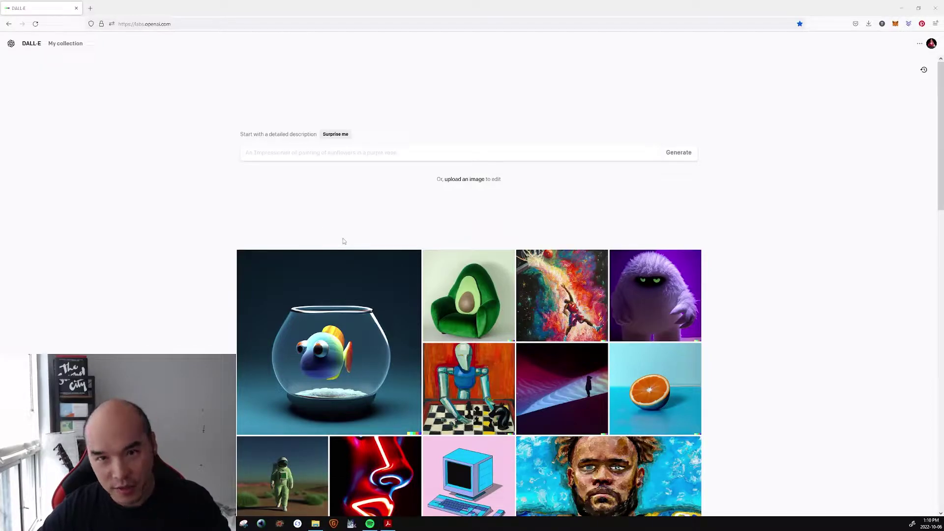
# Open the Favorites collection and briefly view the colourful painted-face image's details
pyautogui.click(61, 44)
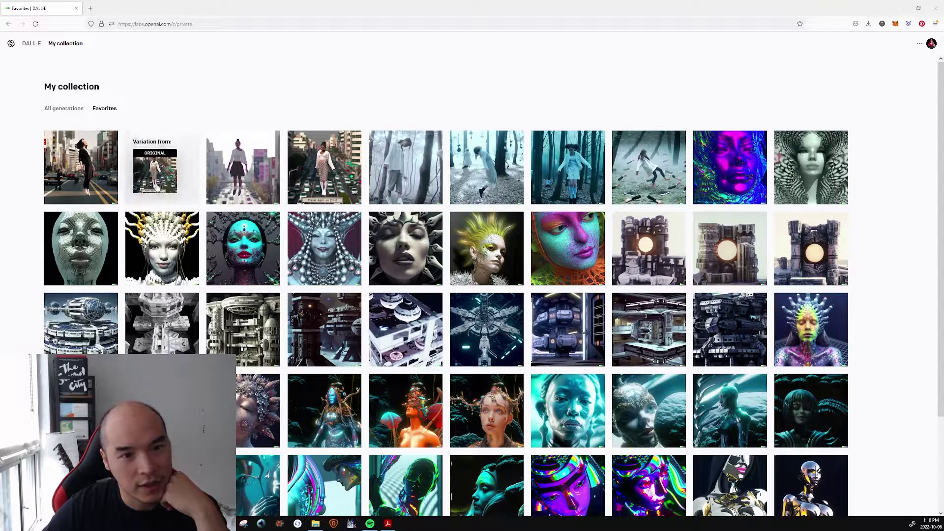
pyautogui.moveTo(941, 130); pyautogui.dragTo(900, 372)
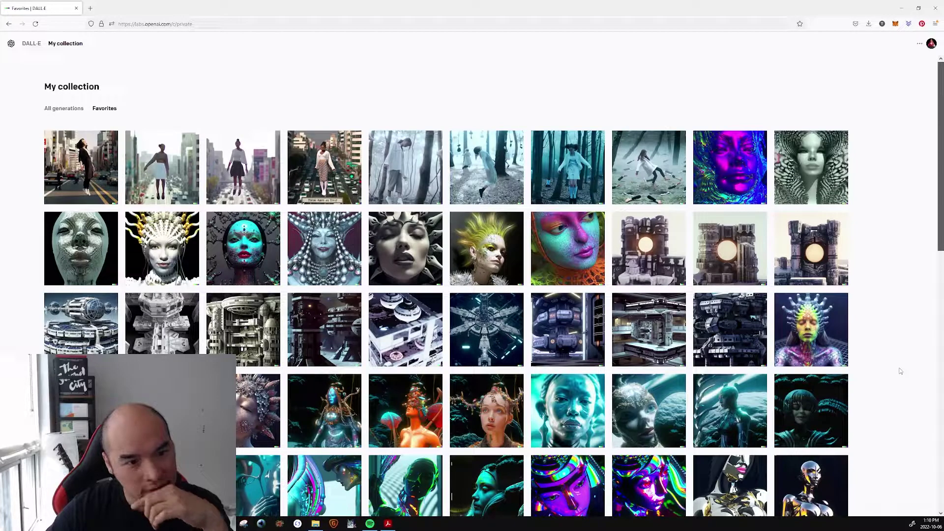
pyautogui.click(563, 266)
pyautogui.click(838, 183)
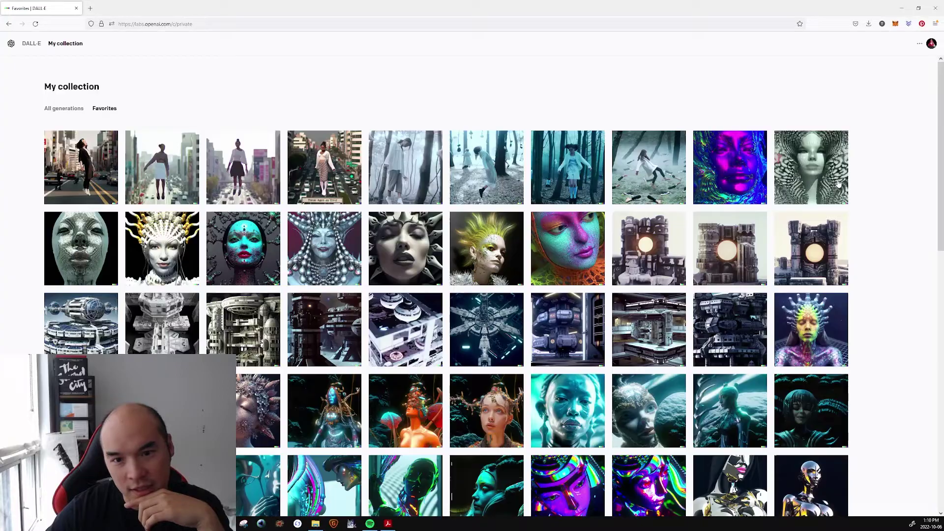
# Open the gold-armoured Biomechanic Empress favourite with its prompt, and restore a smaller file browser
pyautogui.scroll(-4, 839, 183)
pyautogui.moveTo(940, 177); pyautogui.dragTo(940, 409)
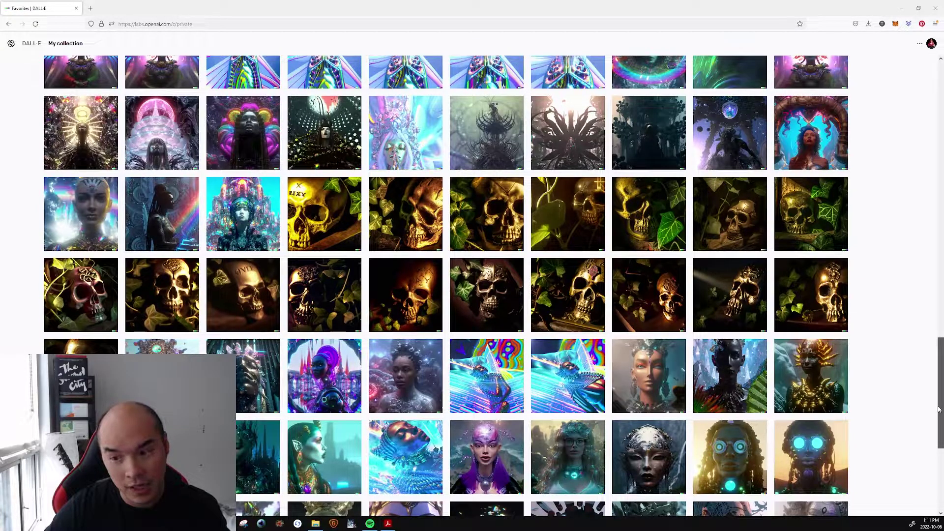
pyautogui.click(803, 360)
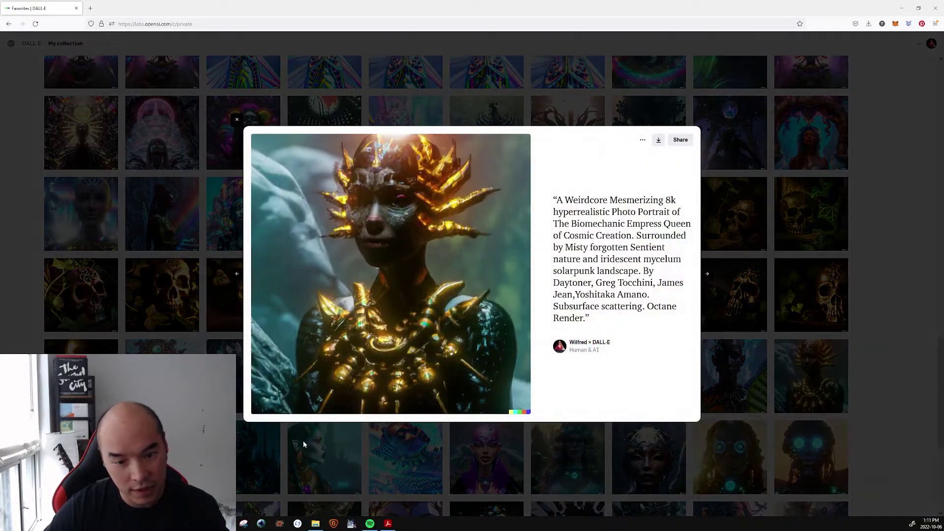
pyautogui.click(315, 523)
pyautogui.moveTo(420, 5); pyautogui.dragTo(0, 64)
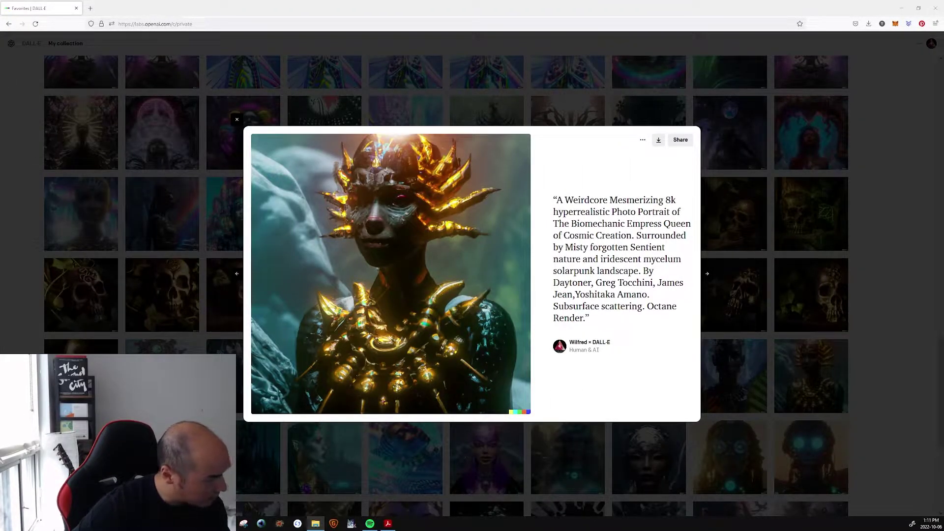
pyautogui.press('Return')
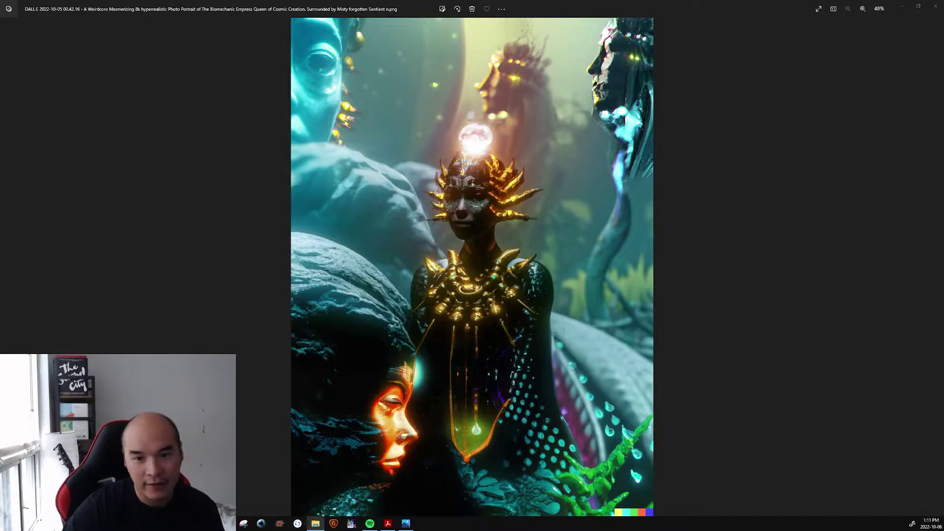
pyautogui.press('Right')
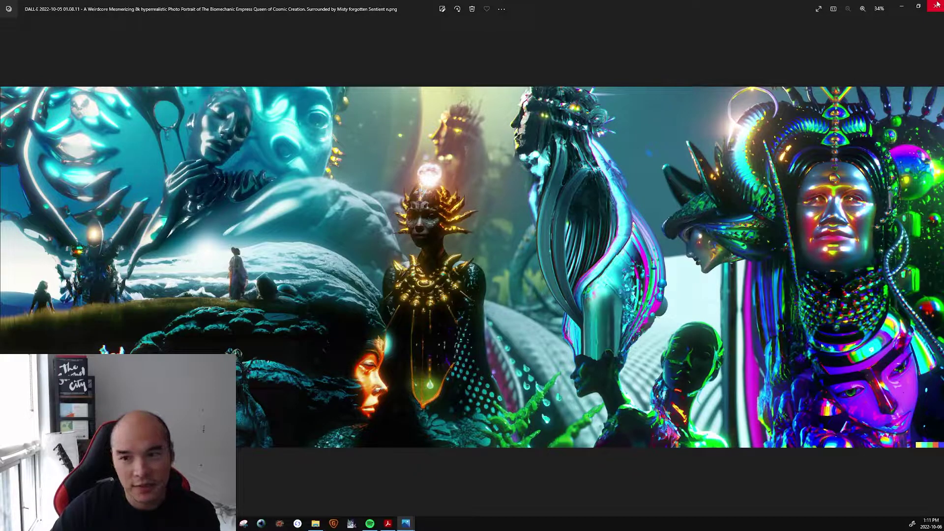
pyautogui.press('Left')
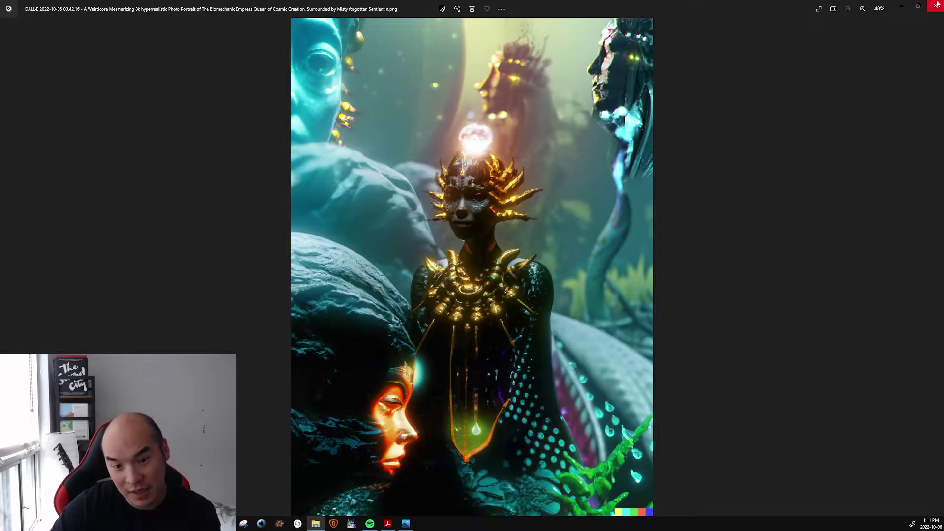
pyautogui.click(936, 5)
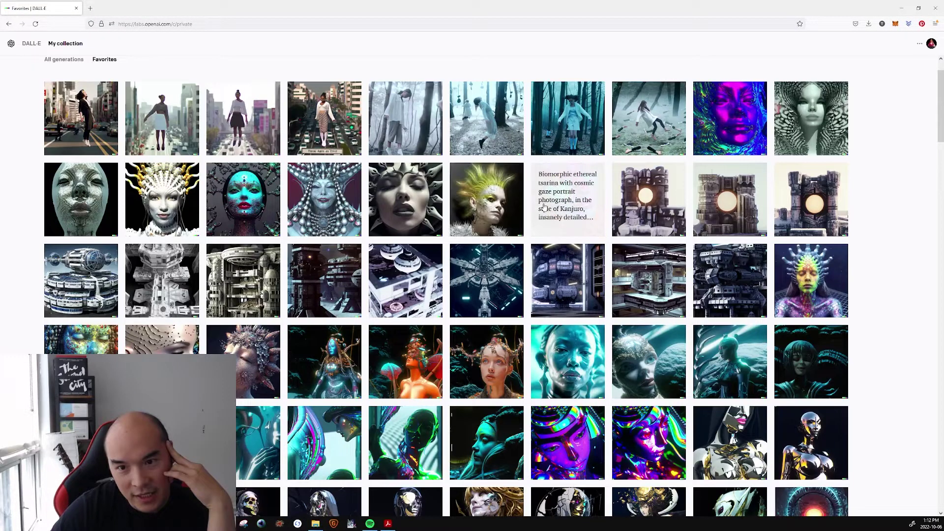
# Open the Biomorphic ethereal tsarina image in the Edit image editor
pyautogui.click(544, 208)
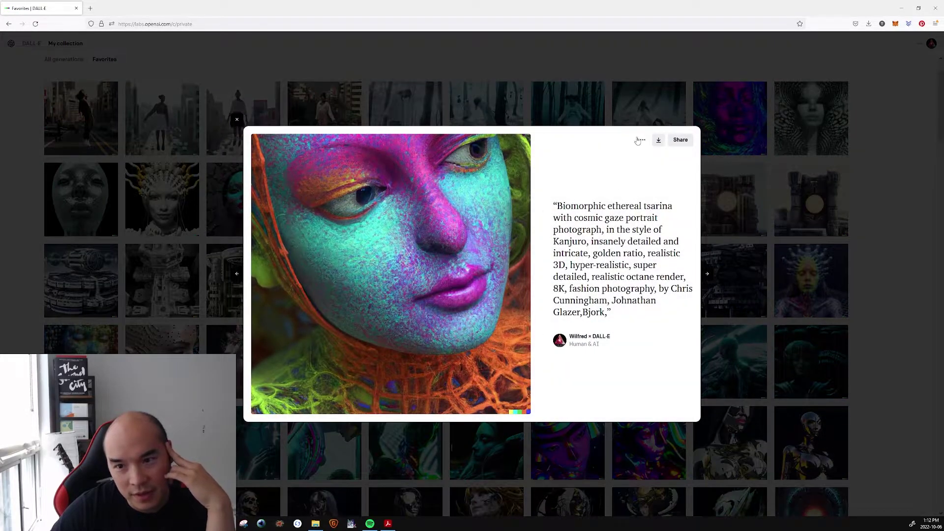
pyautogui.click(642, 140)
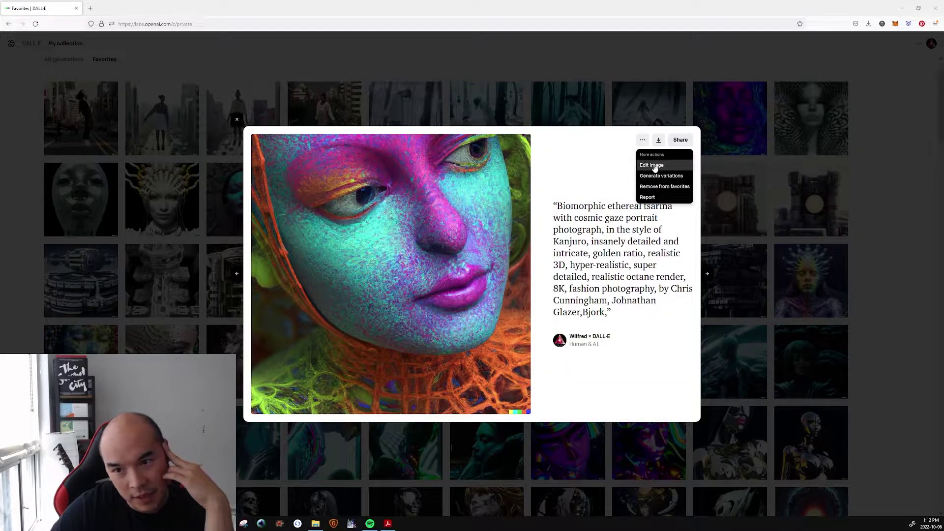
pyautogui.click(653, 165)
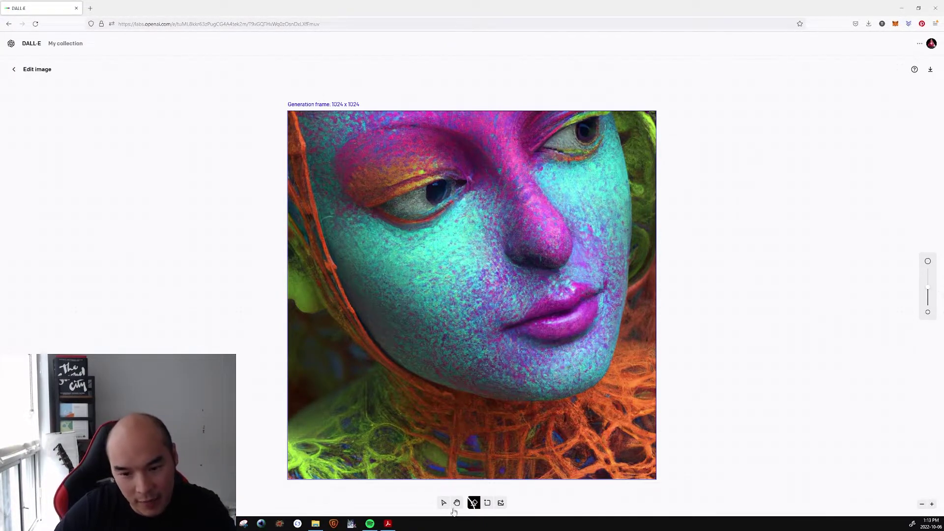
# Add a generation frame overlapping the face's top and the space above, then generate
pyautogui.click(488, 507)
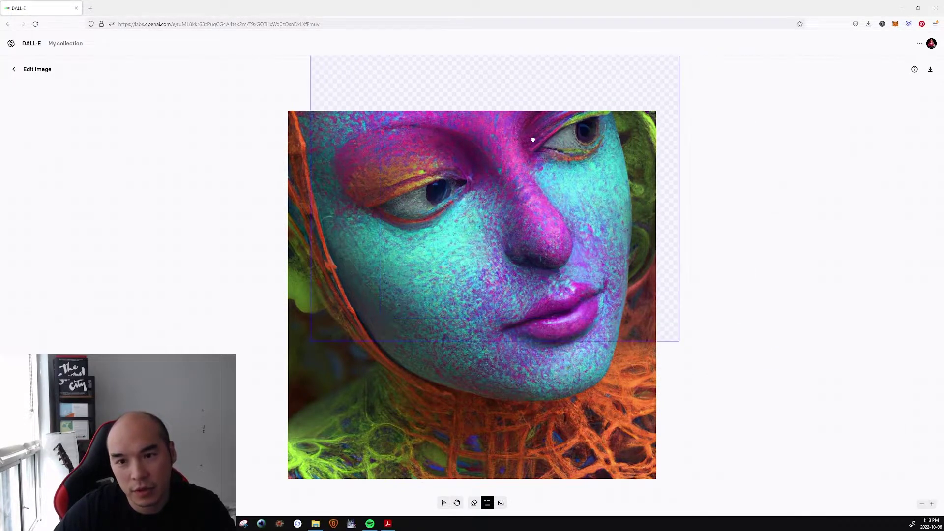
pyautogui.click(922, 504)
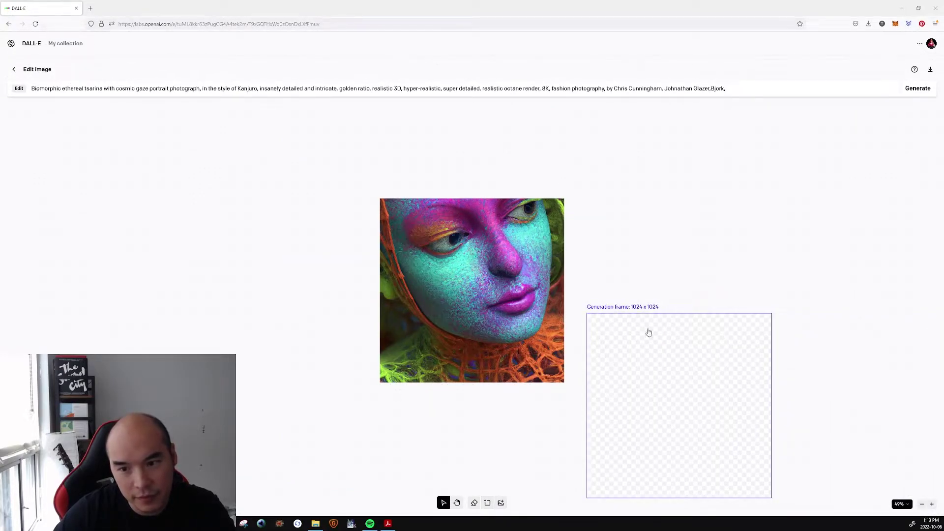
pyautogui.moveTo(672, 379); pyautogui.dragTo(463, 196)
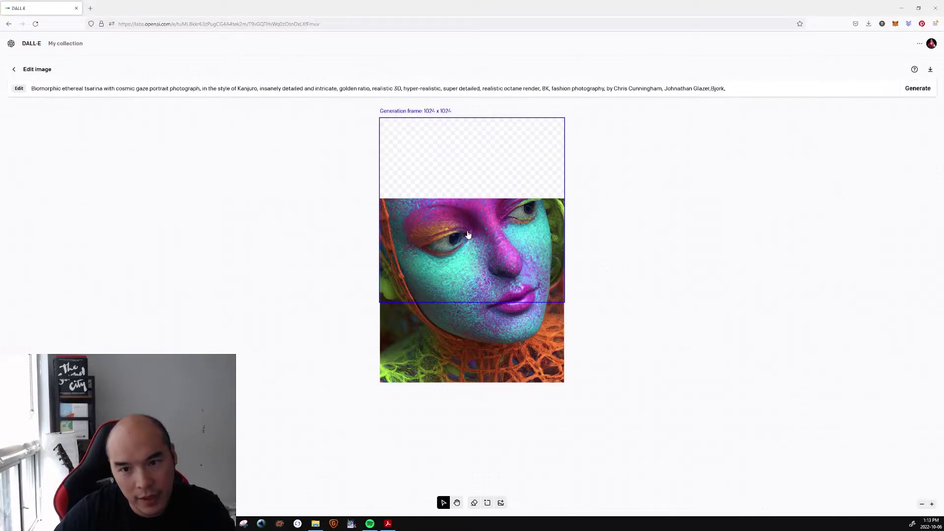
pyautogui.moveTo(466, 232); pyautogui.dragTo(462, 211)
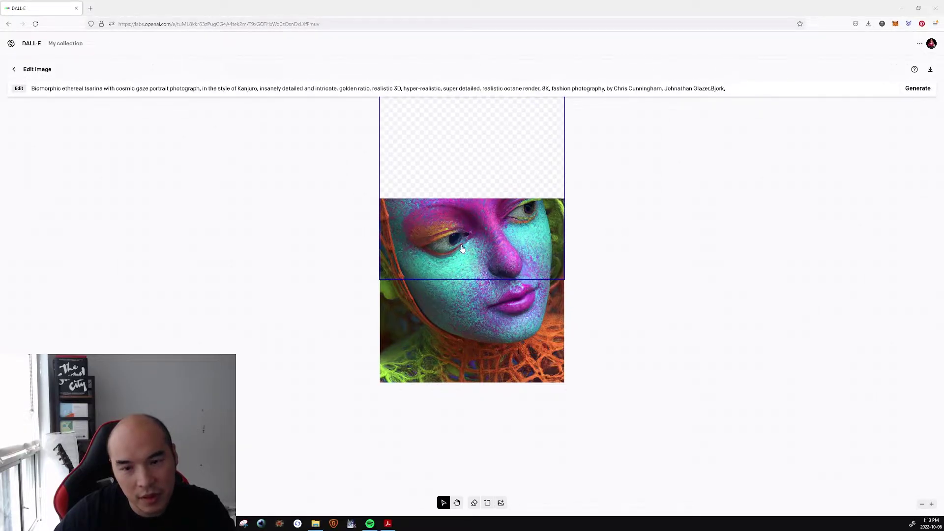
pyautogui.moveTo(514, 256); pyautogui.dragTo(511, 246)
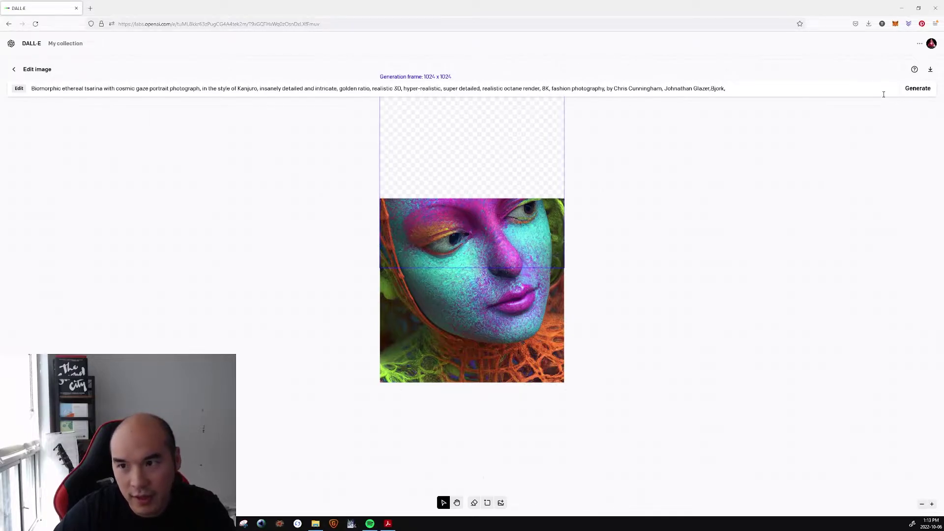
pyautogui.click(916, 89)
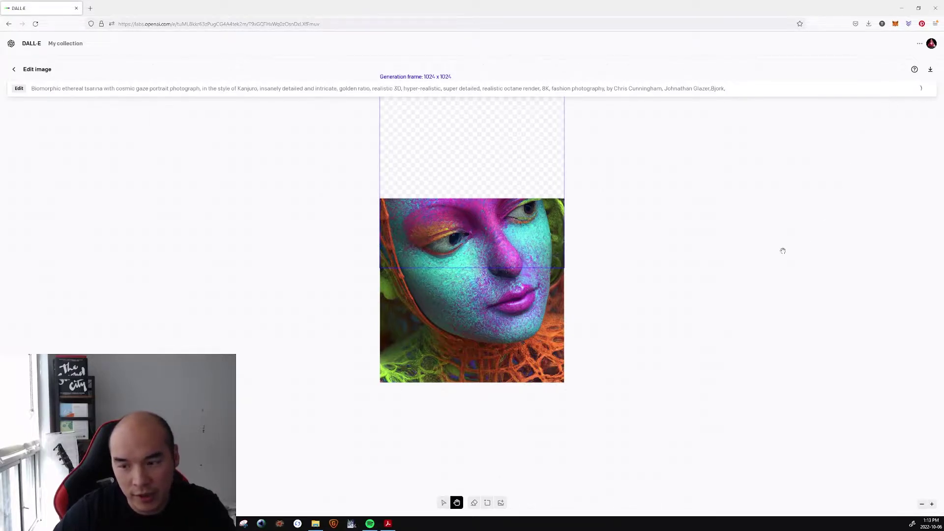
# Browse the four top variants and accept the one with a golden crown and flowers
pyautogui.moveTo(683, 255); pyautogui.dragTo(671, 337)
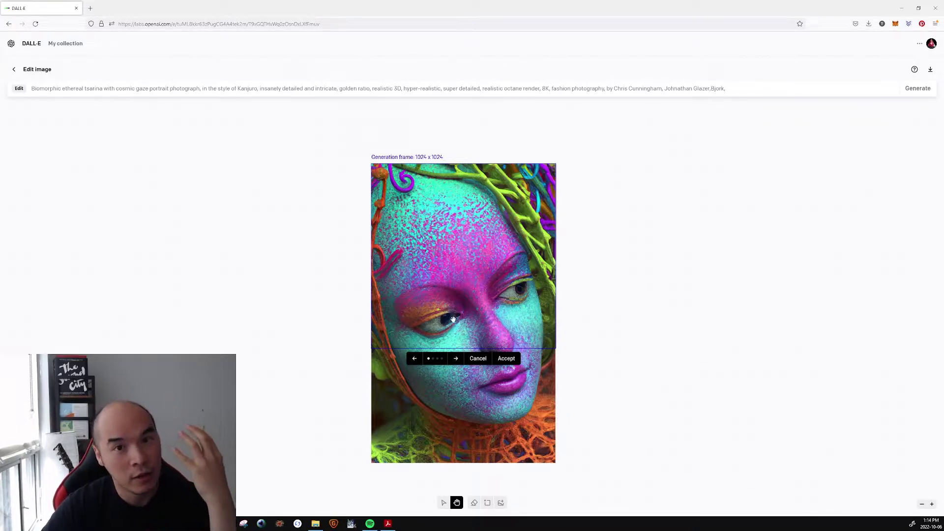
pyautogui.click(455, 362)
pyautogui.click(455, 362)
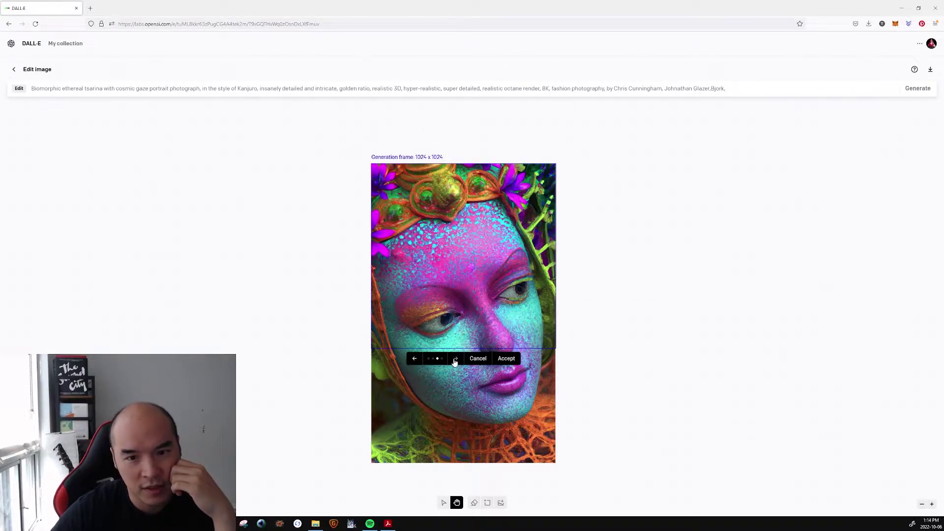
pyautogui.click(455, 362)
pyautogui.click(454, 362)
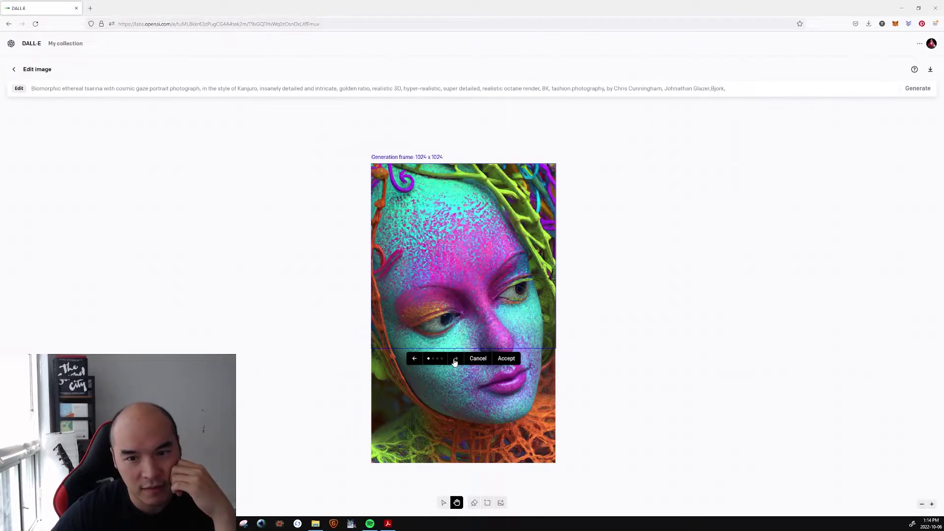
pyautogui.click(455, 362)
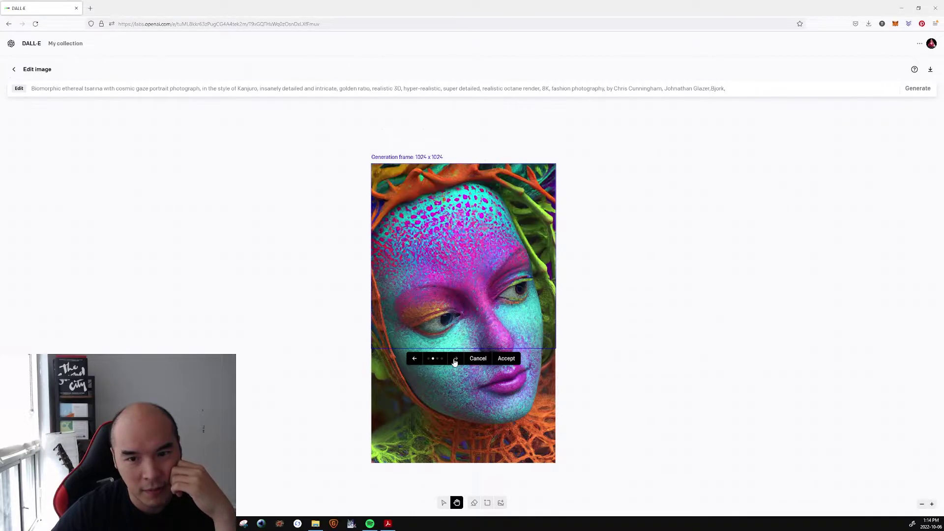
pyautogui.click(455, 362)
pyautogui.click(455, 362)
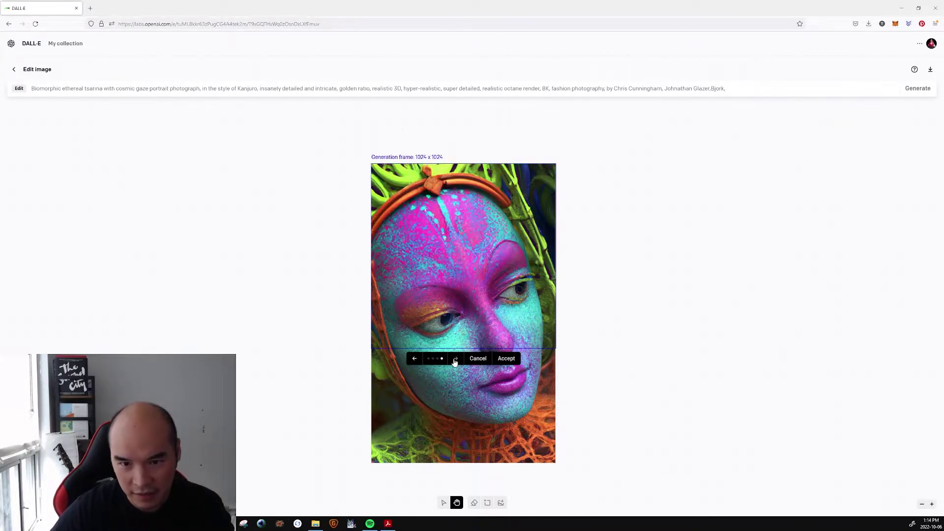
pyautogui.click(455, 362)
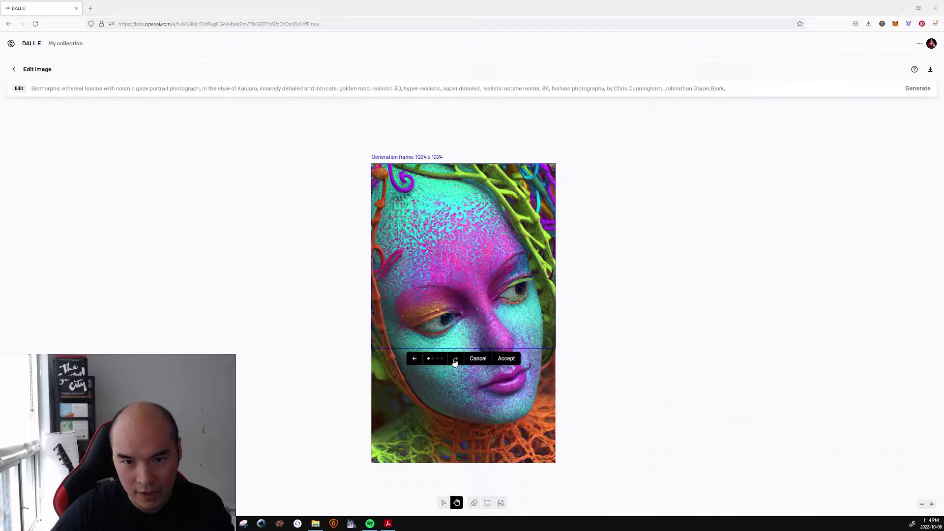
pyautogui.click(455, 362)
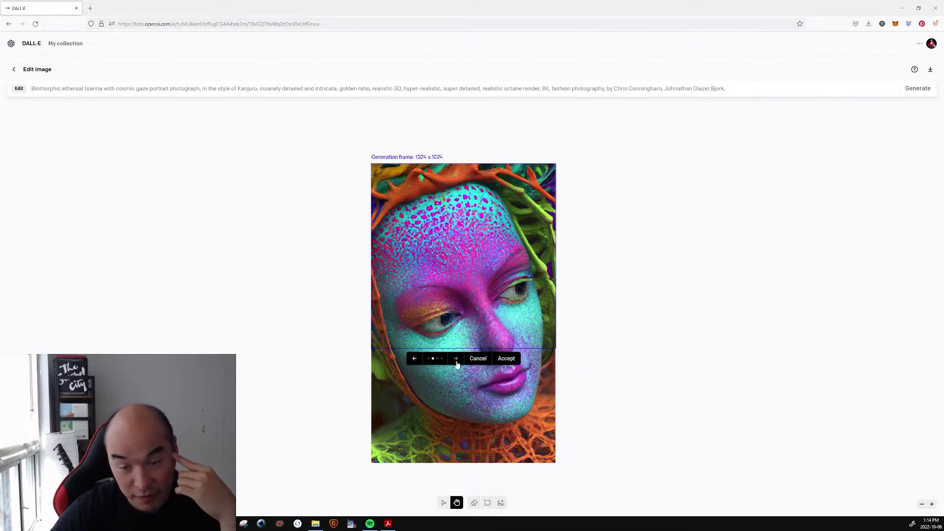
pyautogui.click(456, 359)
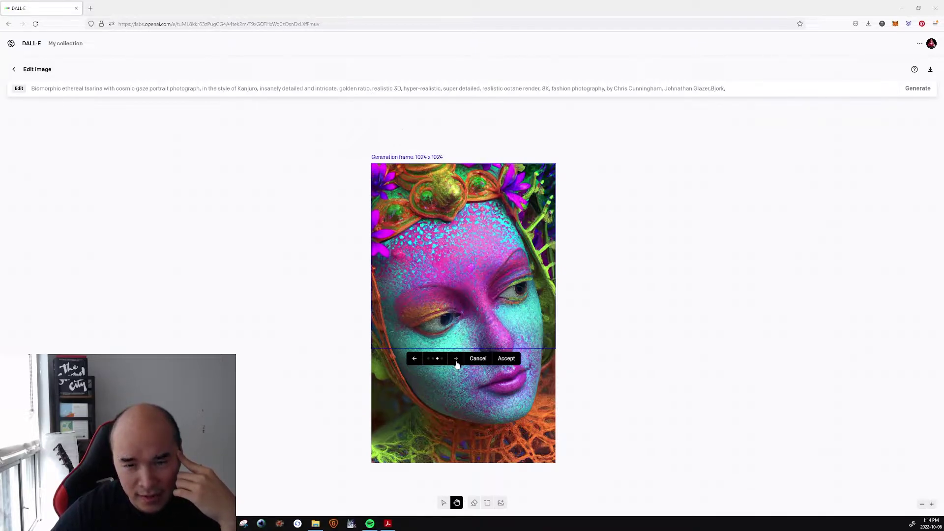
pyautogui.click(456, 359)
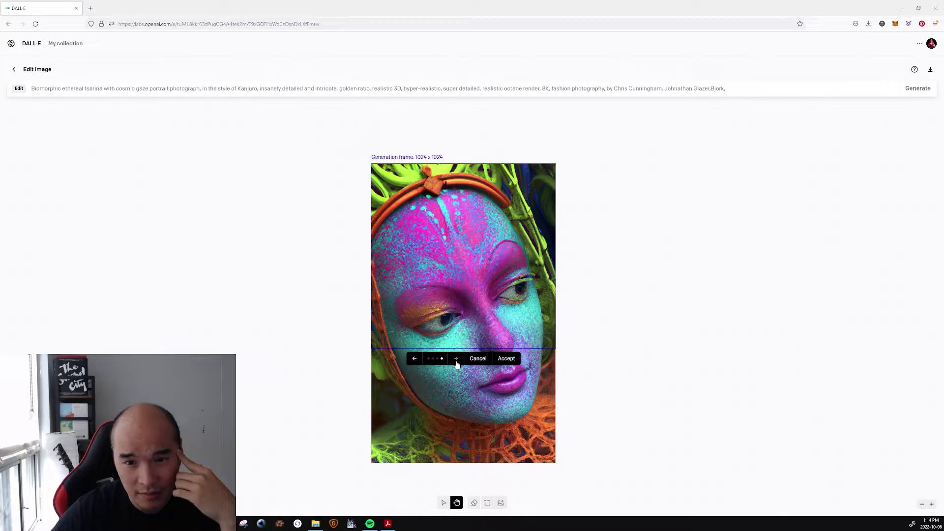
pyautogui.click(456, 359)
pyautogui.click(456, 358)
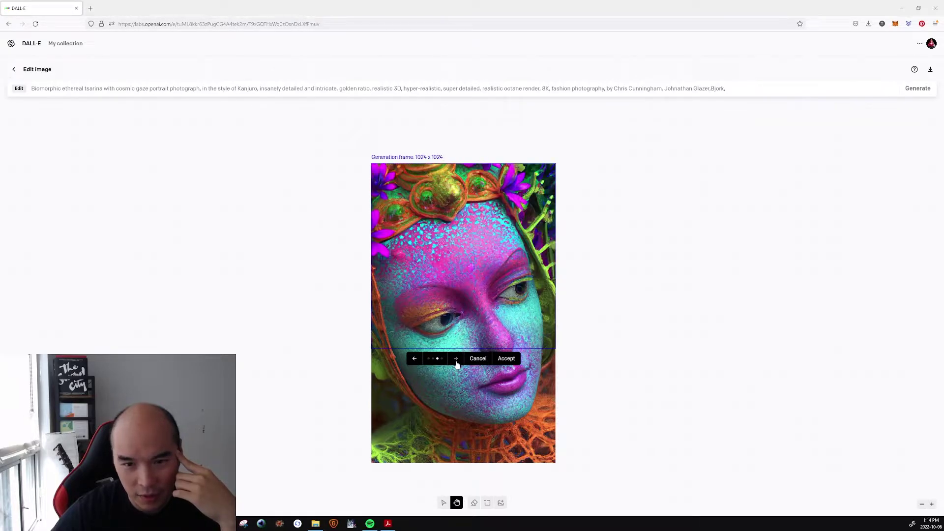
pyautogui.click(505, 360)
# Zoom out and set the frame over the portrait's upper-left corner, past its top and left edges
pyautogui.moveTo(449, 299); pyautogui.dragTo(476, 470)
pyautogui.moveTo(519, 367); pyautogui.dragTo(601, 205)
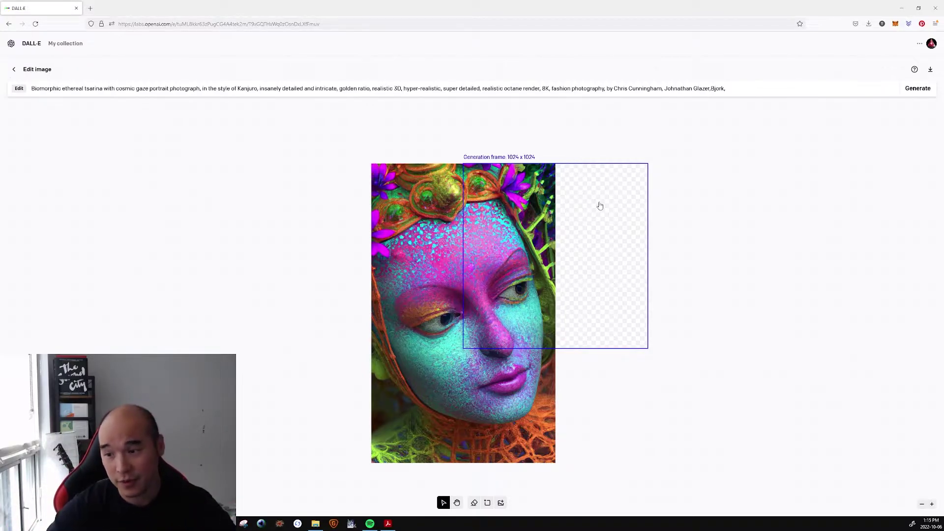
pyautogui.click(922, 505)
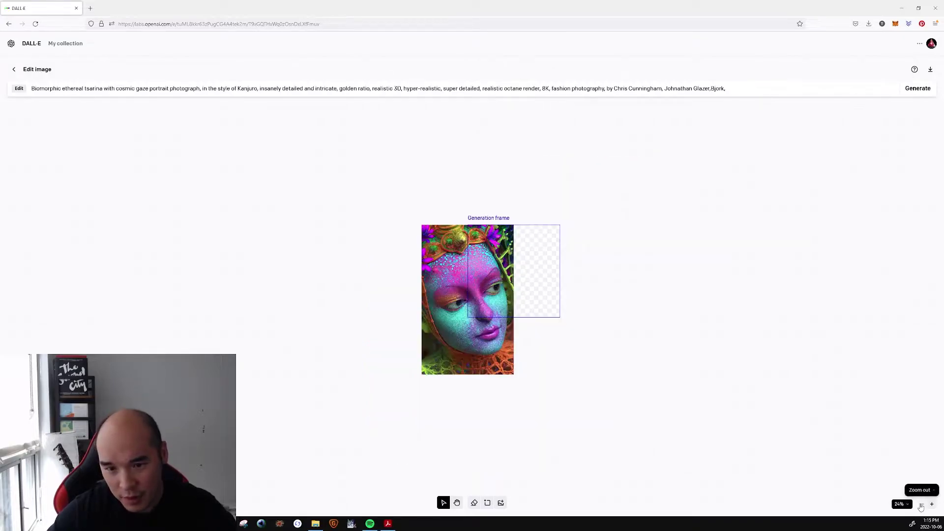
pyautogui.moveTo(511, 277); pyautogui.dragTo(409, 269)
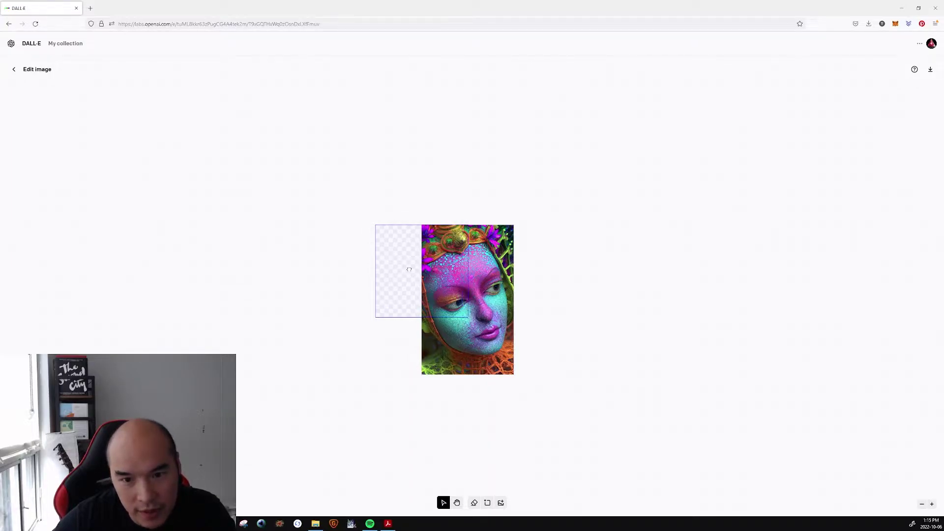
pyautogui.moveTo(409, 269)
pyautogui.mouseDown()
pyautogui.moveTo(410, 249)
pyautogui.moveTo(409, 260)
pyautogui.mouseUp()
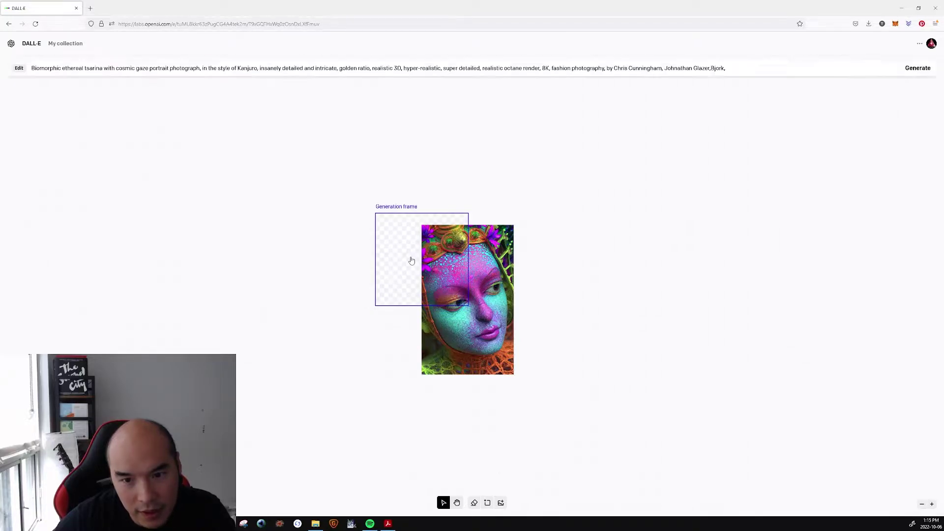
# Generate fill candidates for the upper-left extension
pyautogui.press('h')
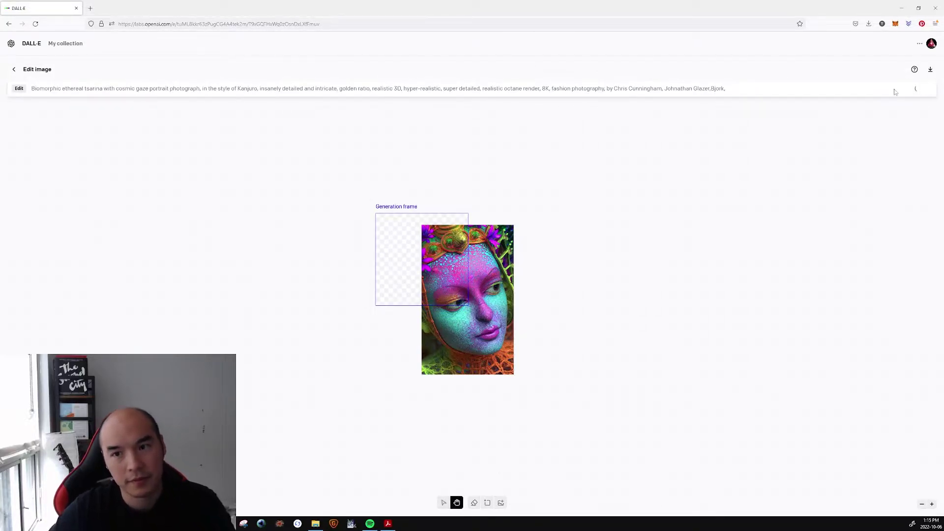
pyautogui.click(931, 44)
pyautogui.click(931, 45)
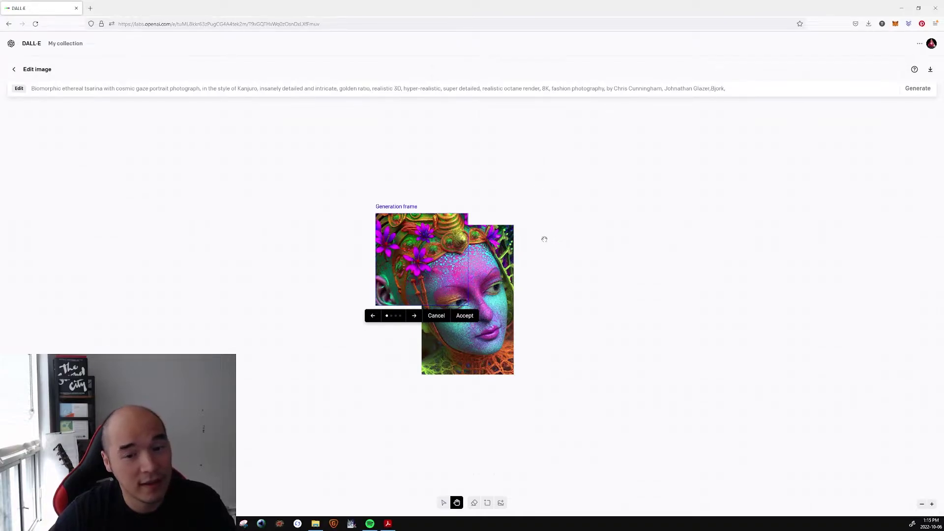
# Accept the flower-and-headdress variation, then move the frame down to the lower-left gap
pyautogui.click(415, 319)
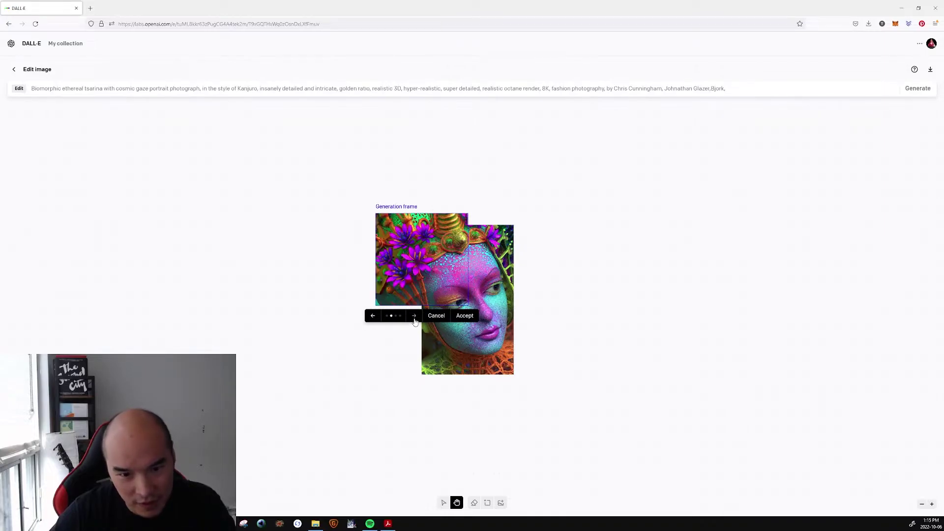
pyautogui.click(414, 320)
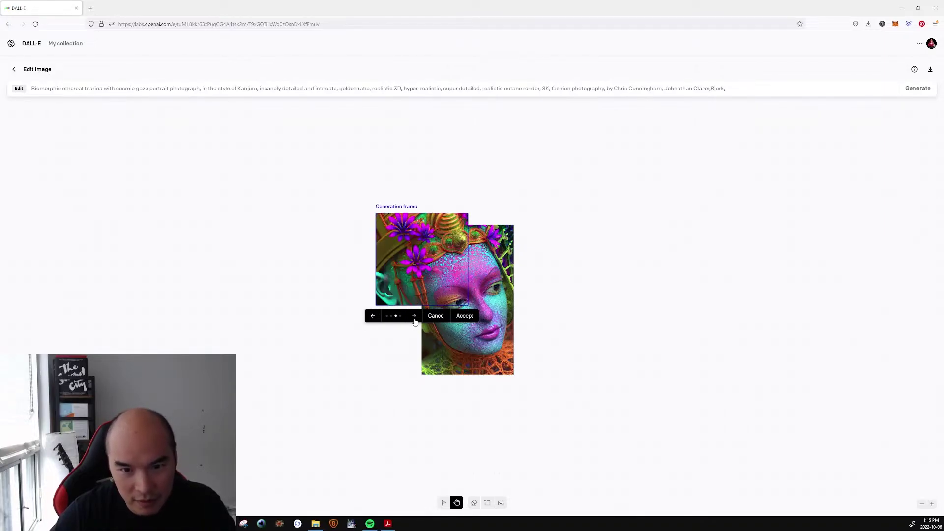
pyautogui.click(415, 320)
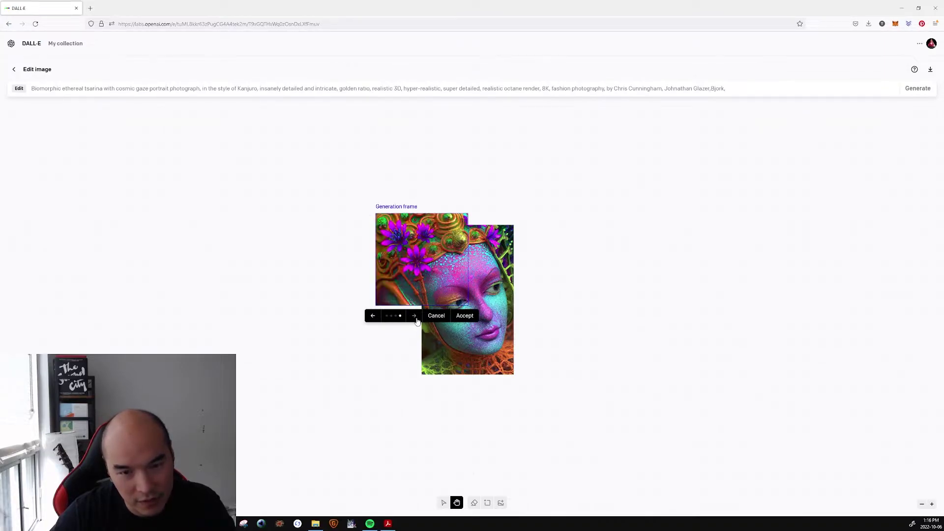
pyautogui.press('Left')
pyautogui.press('Left')
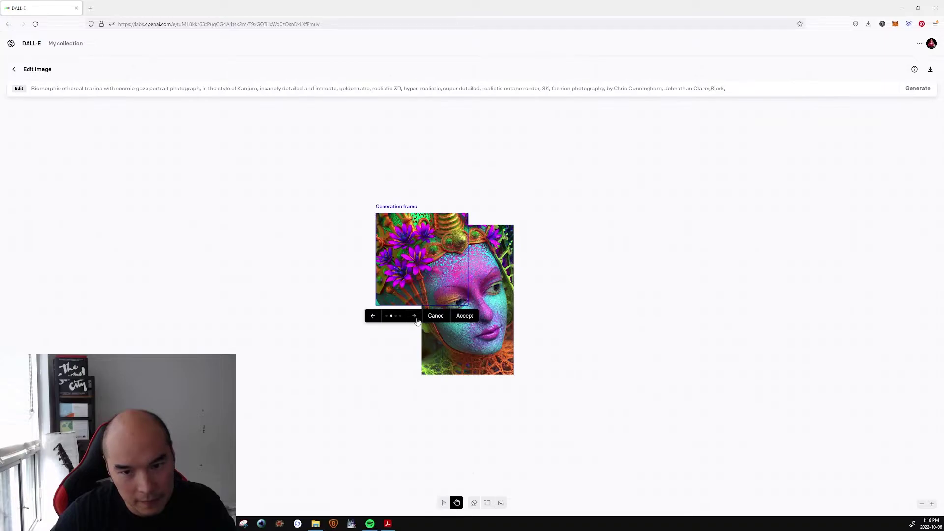
pyautogui.click(416, 320)
pyautogui.click(416, 319)
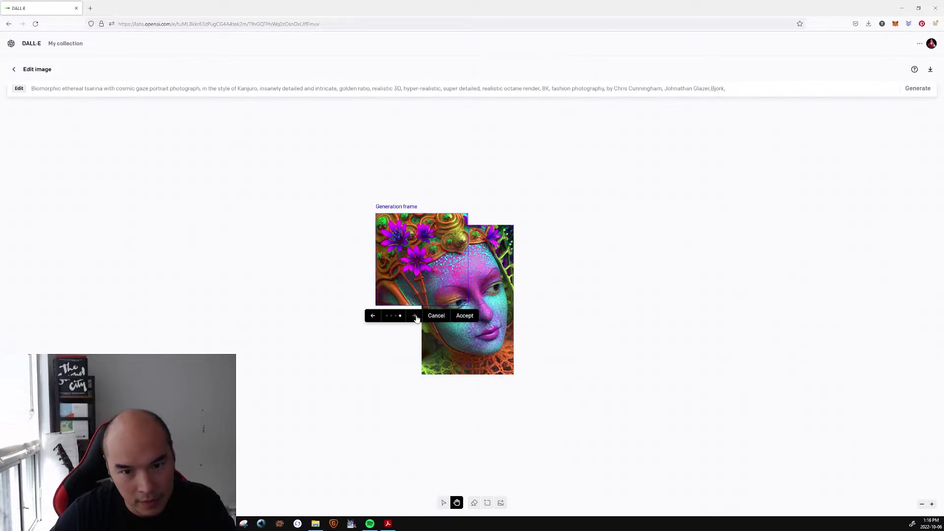
pyautogui.press('Left')
pyautogui.press('Left')
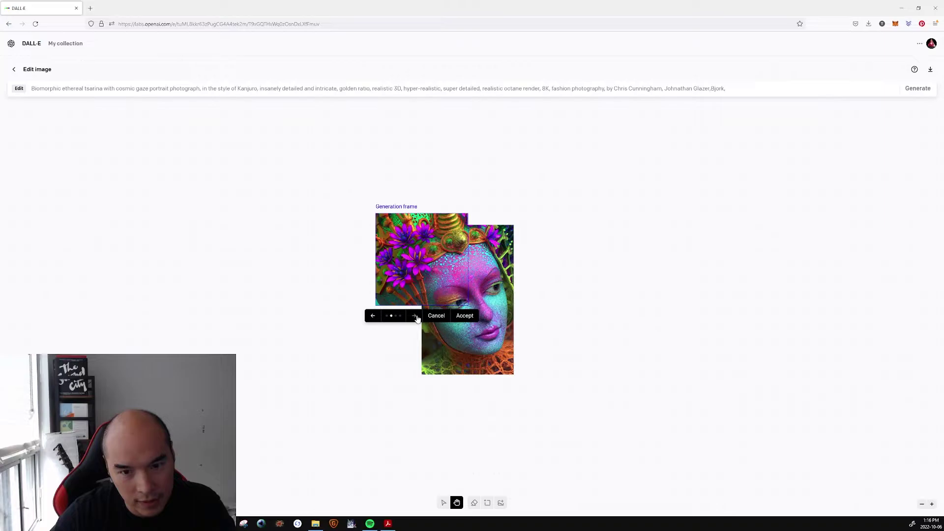
pyautogui.click(464, 317)
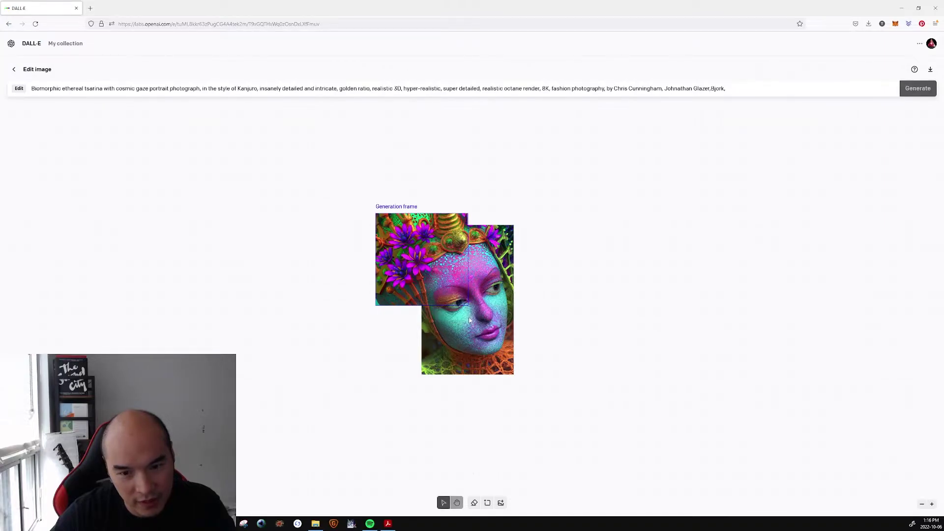
pyautogui.moveTo(441, 351)
pyautogui.mouseDown()
pyautogui.moveTo(441, 373)
pyautogui.moveTo(441, 356)
pyautogui.moveTo(439, 365)
pyautogui.mouseUp()
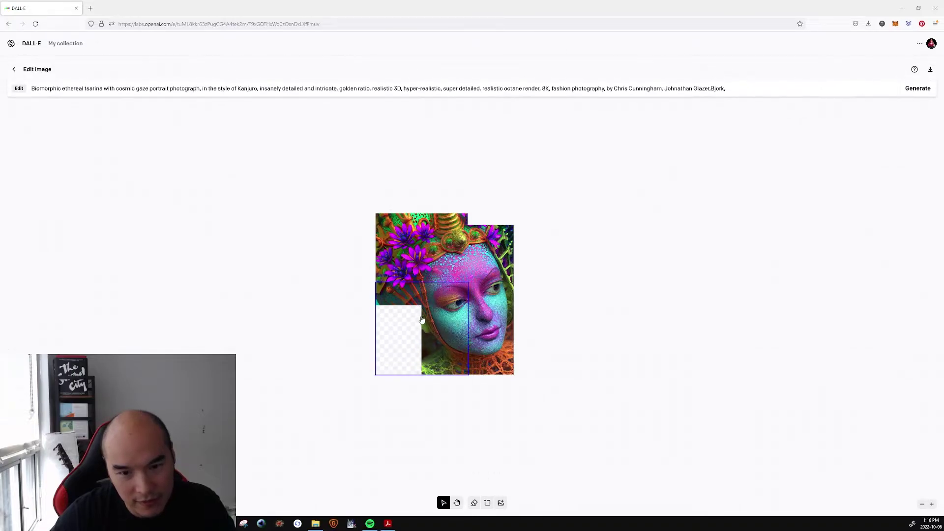
# Erase a curved strip along the portrait's left edge and generate lower-left fills
pyautogui.click(475, 505)
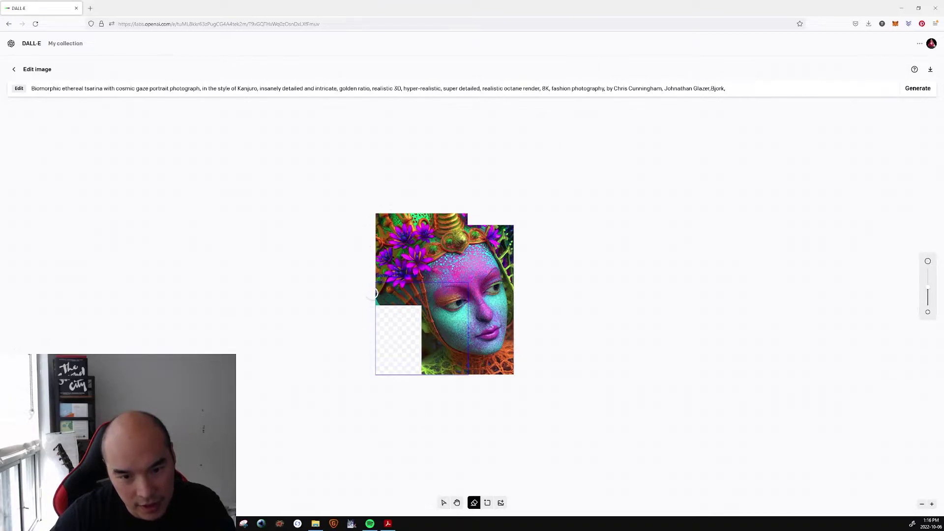
pyautogui.moveTo(370, 291)
pyautogui.mouseDown()
pyautogui.moveTo(412, 304)
pyautogui.moveTo(379, 303)
pyautogui.mouseUp()
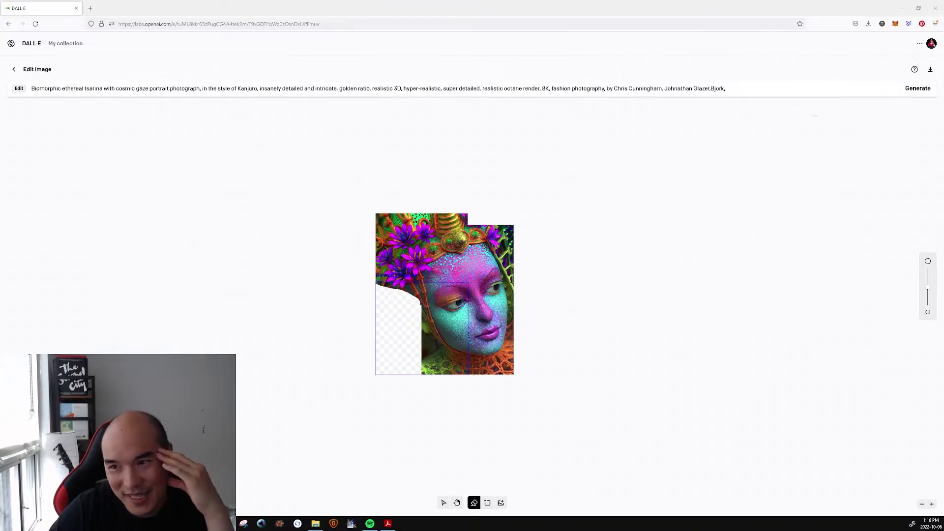
pyautogui.click(917, 88)
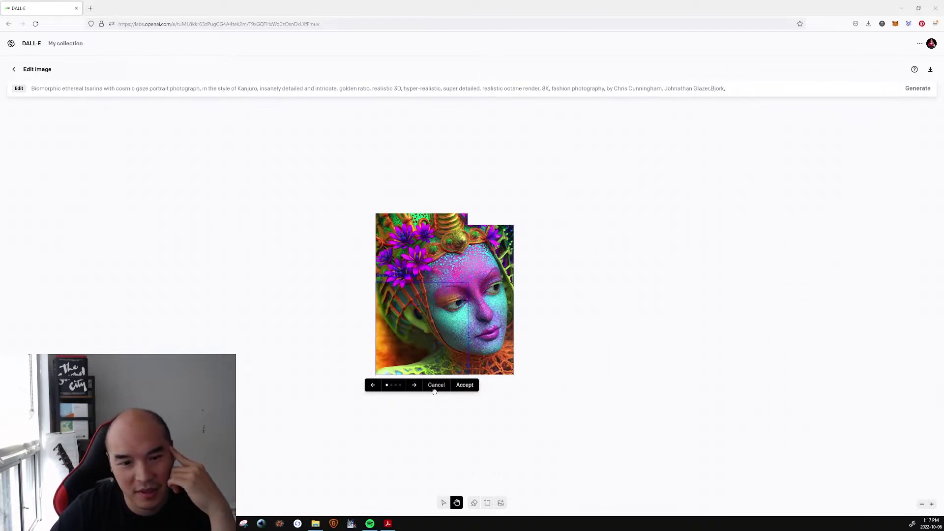
# Browse the lower-left variations and accept the greenery-filled one
pyautogui.click(415, 385)
pyautogui.click(415, 385)
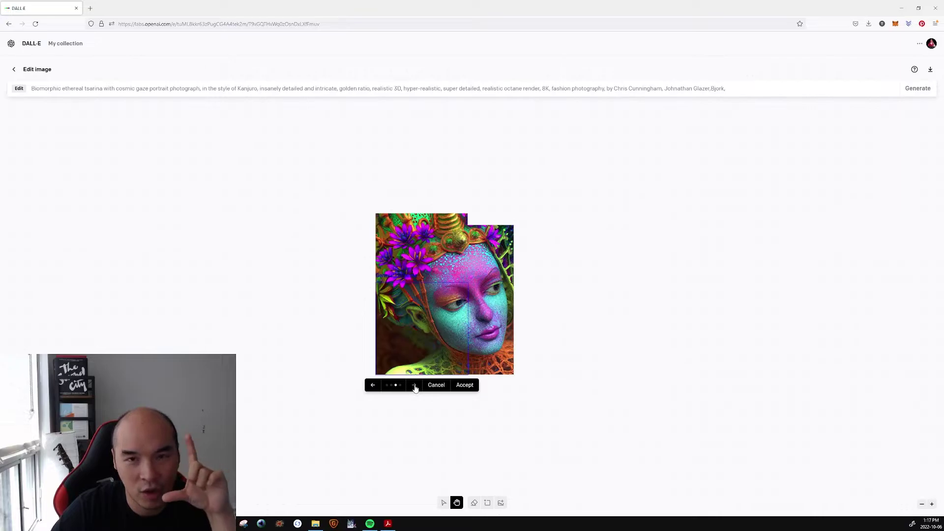
pyautogui.click(416, 387)
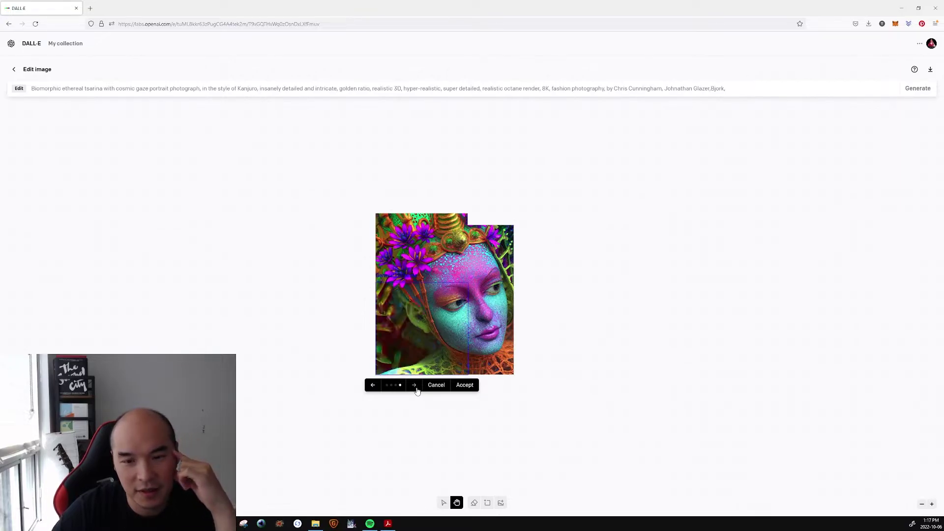
pyautogui.click(416, 387)
pyautogui.click(416, 387)
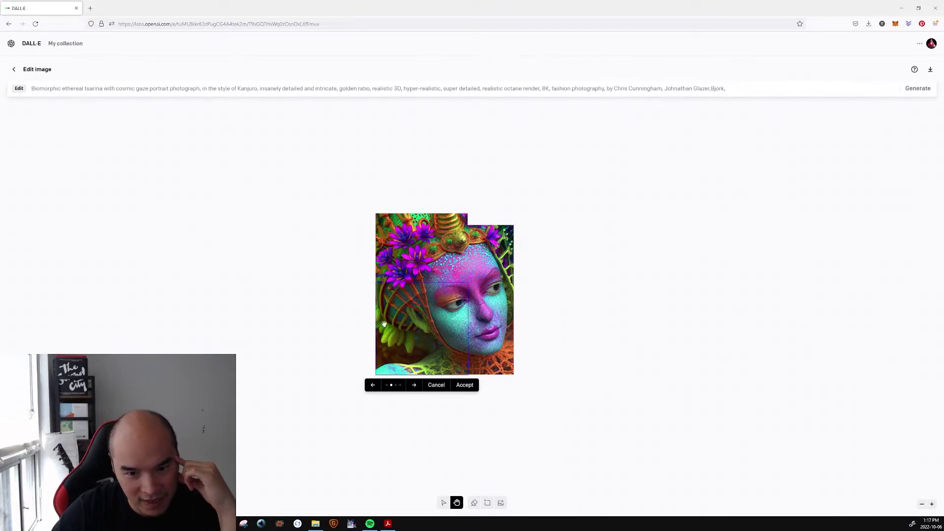
pyautogui.click(416, 388)
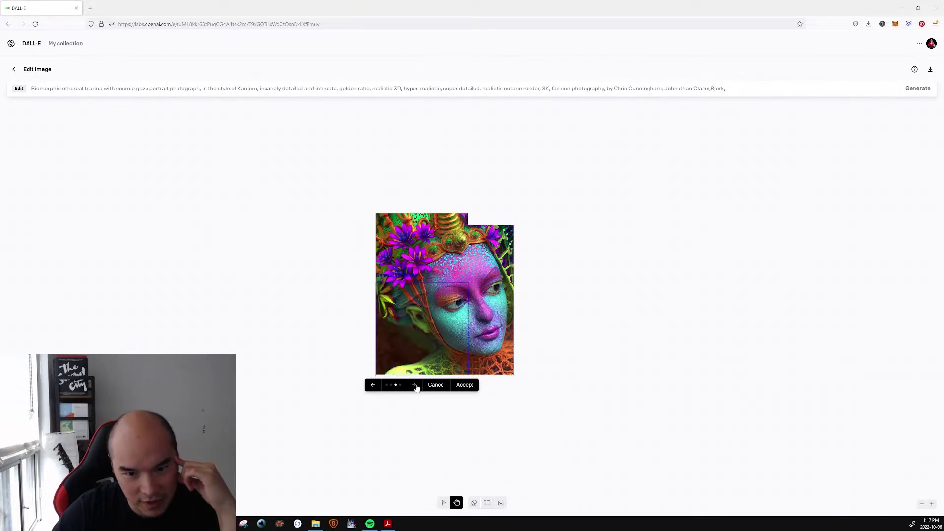
pyautogui.click(416, 388)
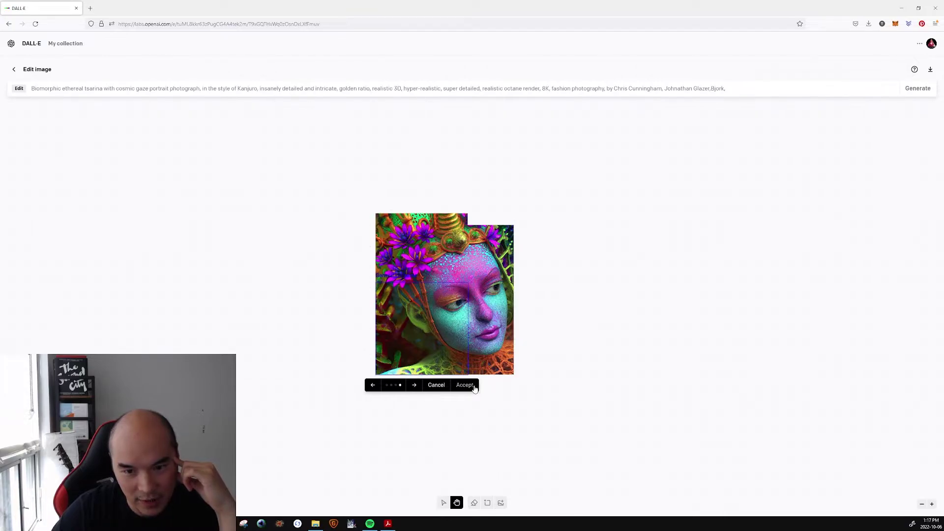
pyautogui.click(465, 385)
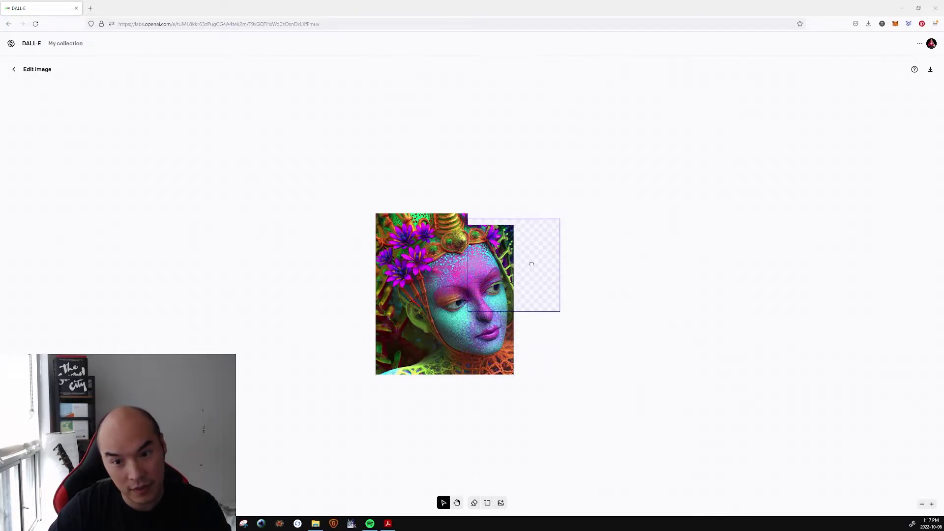
# Place the frame past the portrait's upper-right edge and generate fills for it
pyautogui.click(531, 263)
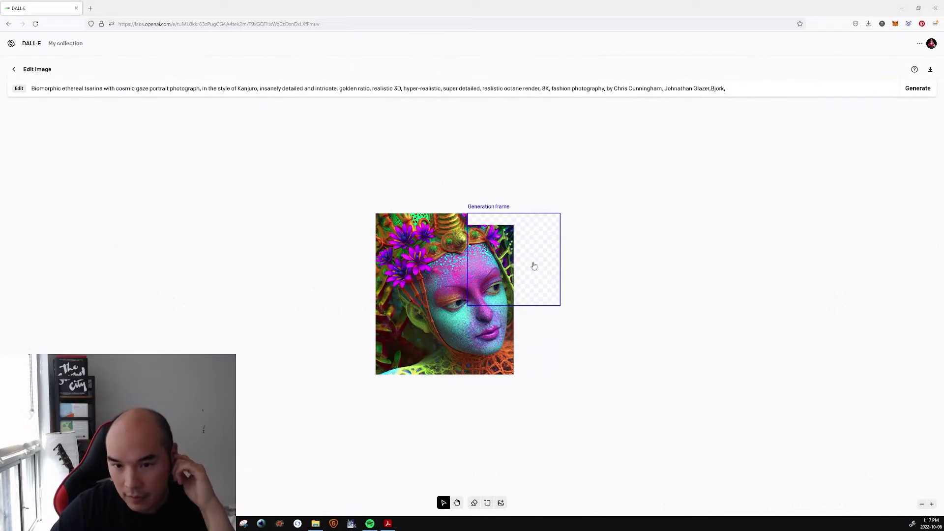
pyautogui.click(905, 89)
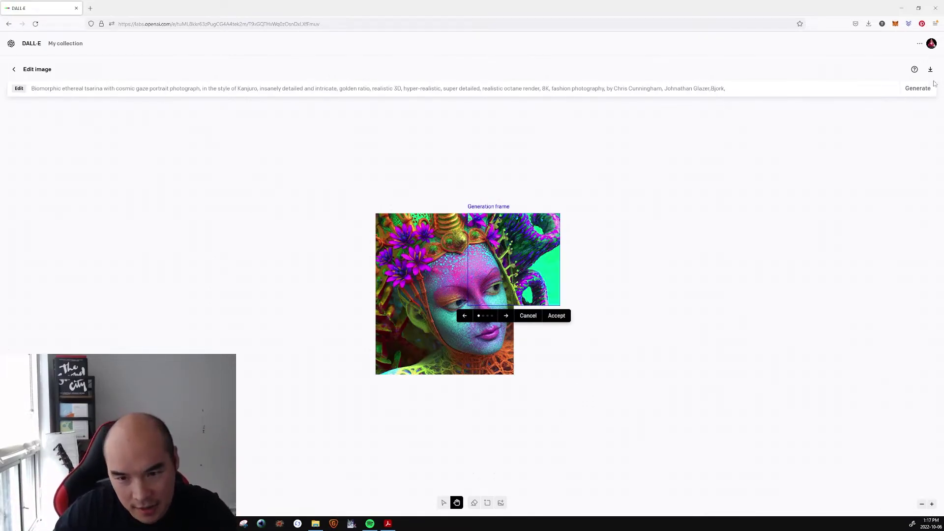
# Cycle the upper-right variations to the purple-coils-on-mint-green candidate and recentre the canvas
pyautogui.click(506, 317)
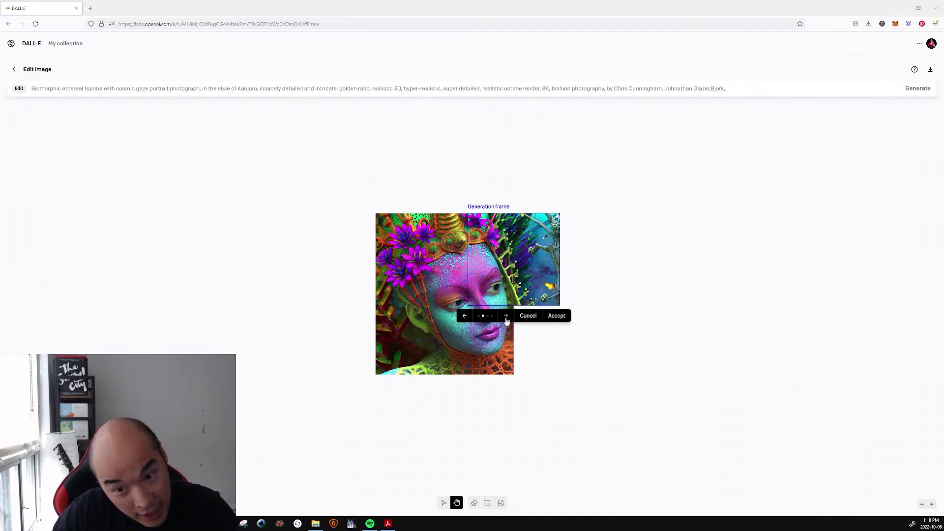
pyautogui.click(506, 317)
pyautogui.click(506, 317)
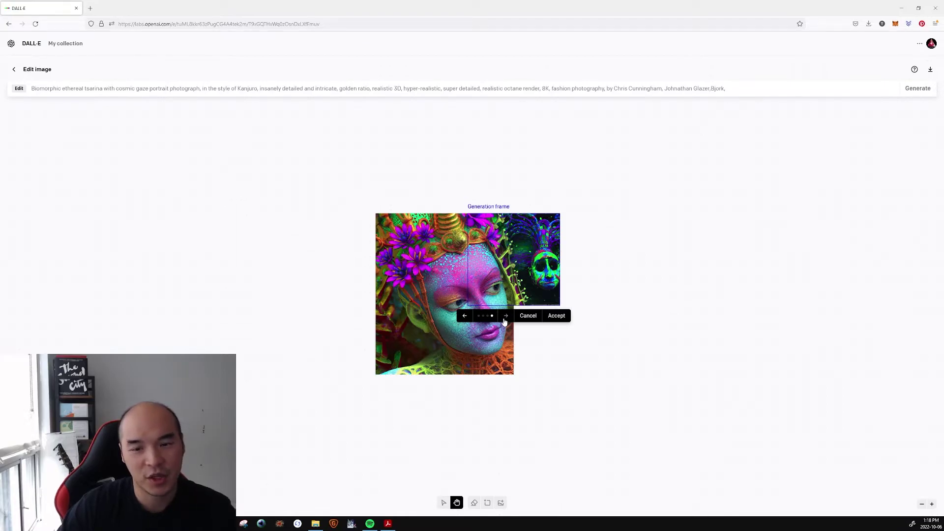
pyautogui.click(504, 319)
pyautogui.click(504, 319)
pyautogui.click(505, 320)
pyautogui.click(505, 320)
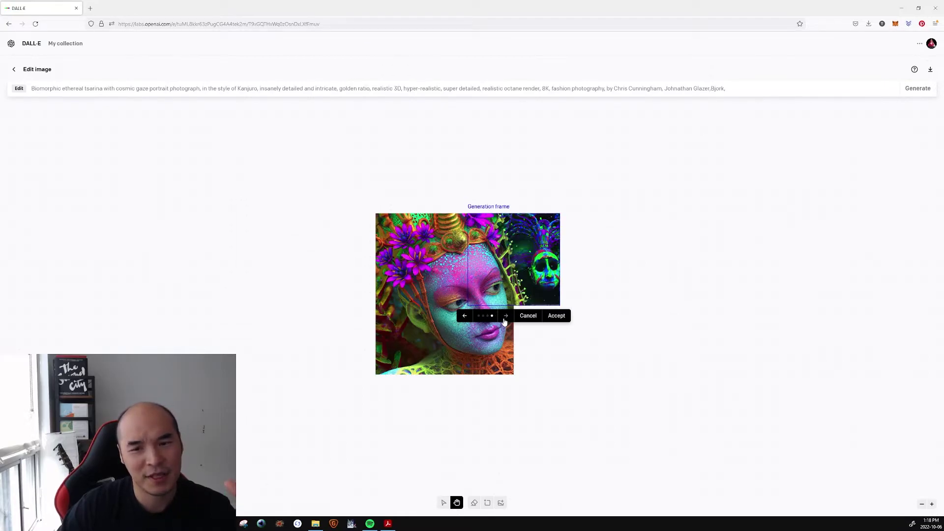
pyautogui.click(505, 321)
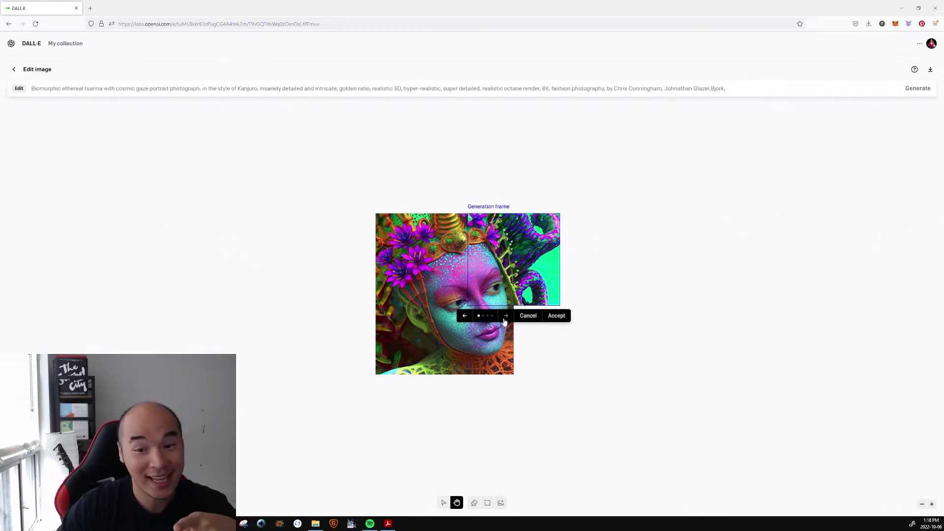
pyautogui.click(504, 320)
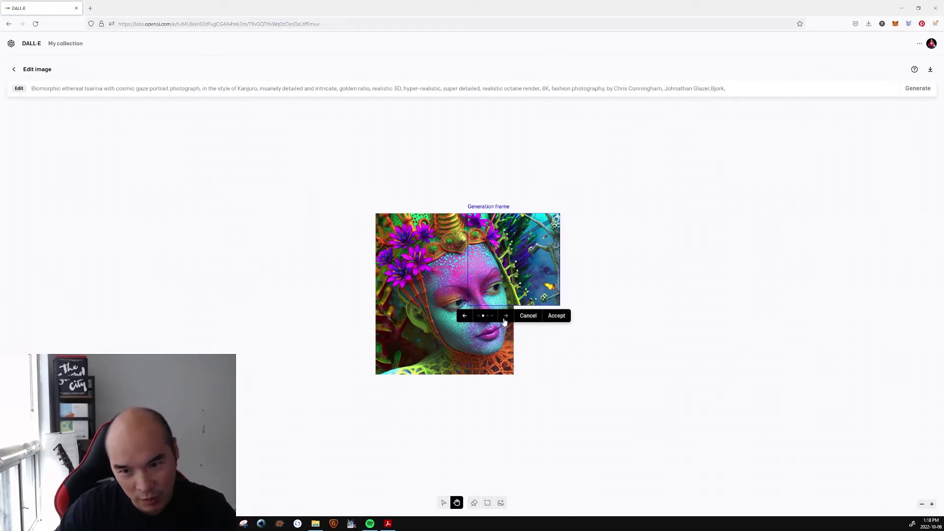
pyautogui.click(505, 320)
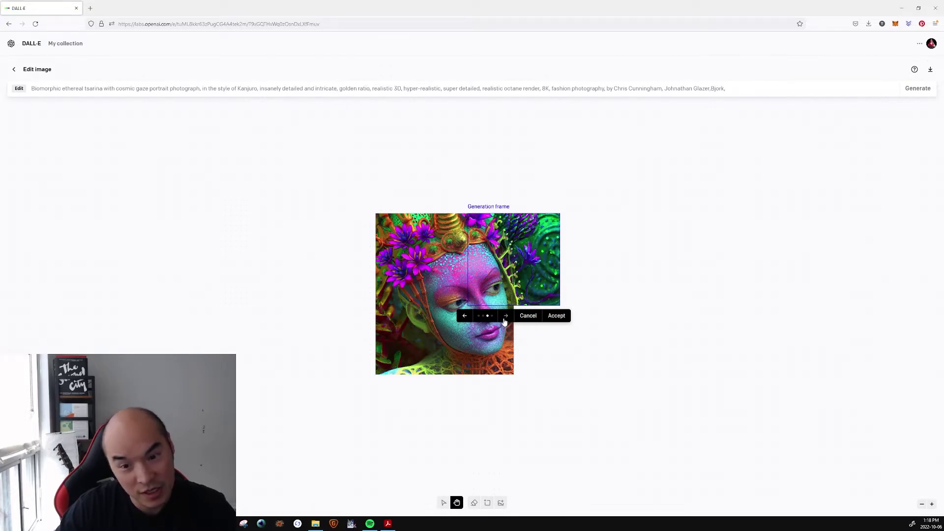
pyautogui.click(505, 321)
pyautogui.click(505, 321)
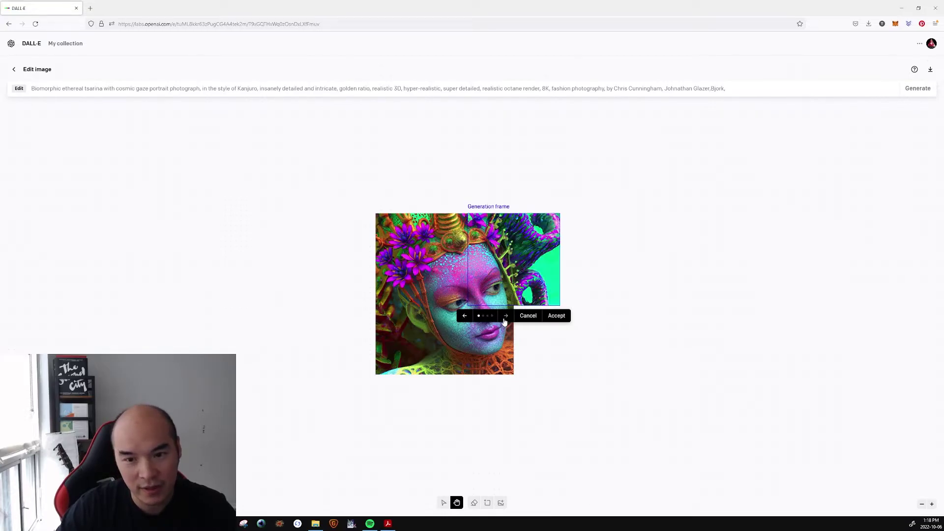
pyautogui.moveTo(507, 275); pyautogui.dragTo(485, 235)
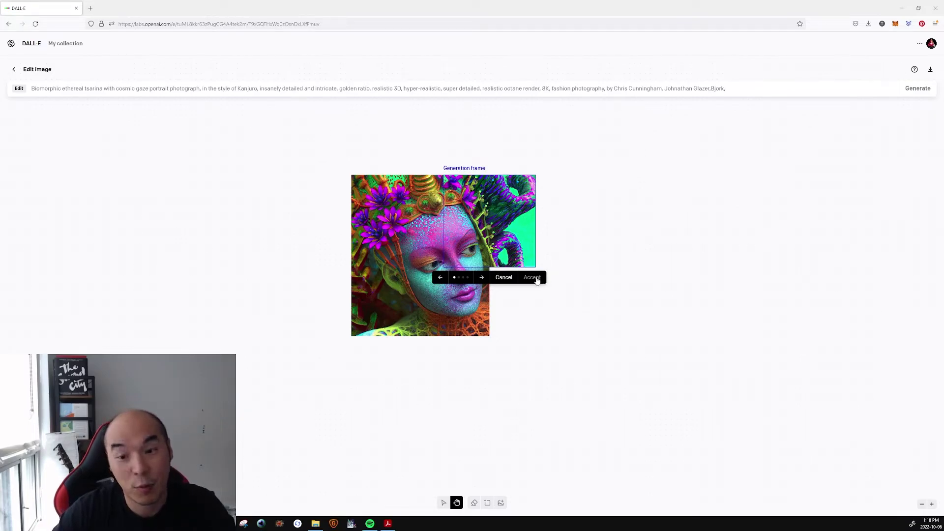
# Keep the right-side extension and generate fills over the empty lower-right corner
pyautogui.click(532, 277)
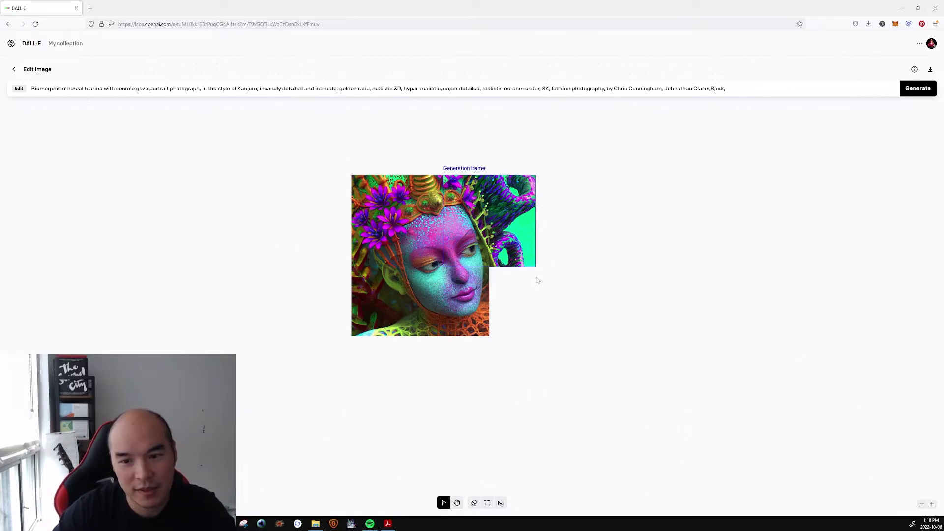
pyautogui.moveTo(486, 264); pyautogui.dragTo(487, 307)
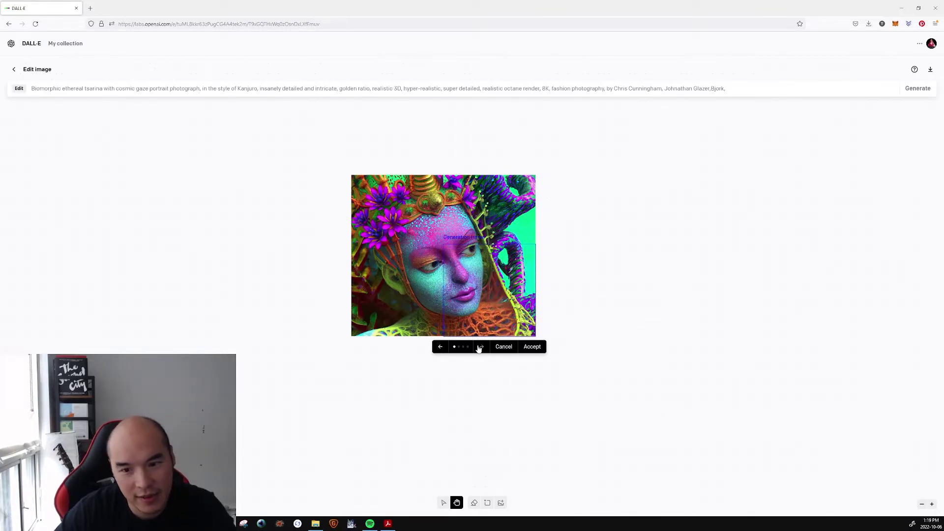
pyautogui.click(480, 347)
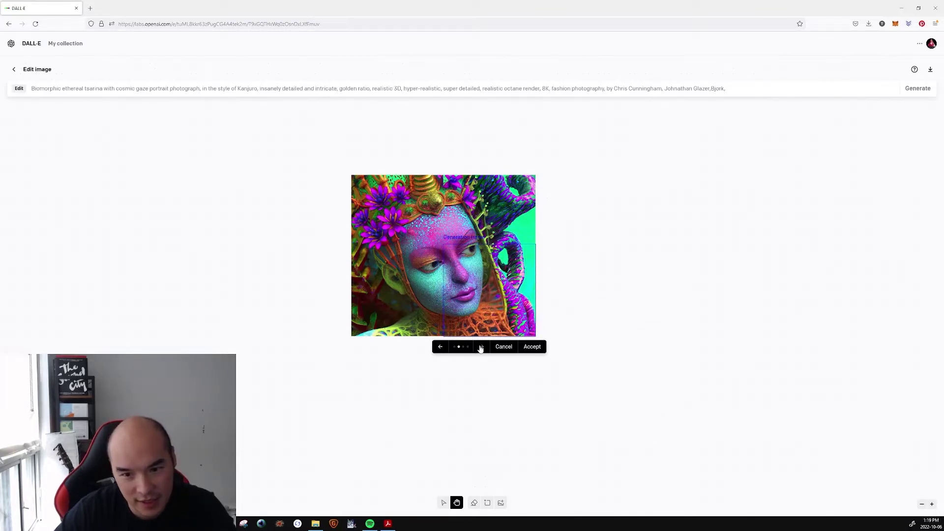
# Browse the corner variants and accept the orange netting on green background
pyautogui.click(481, 347)
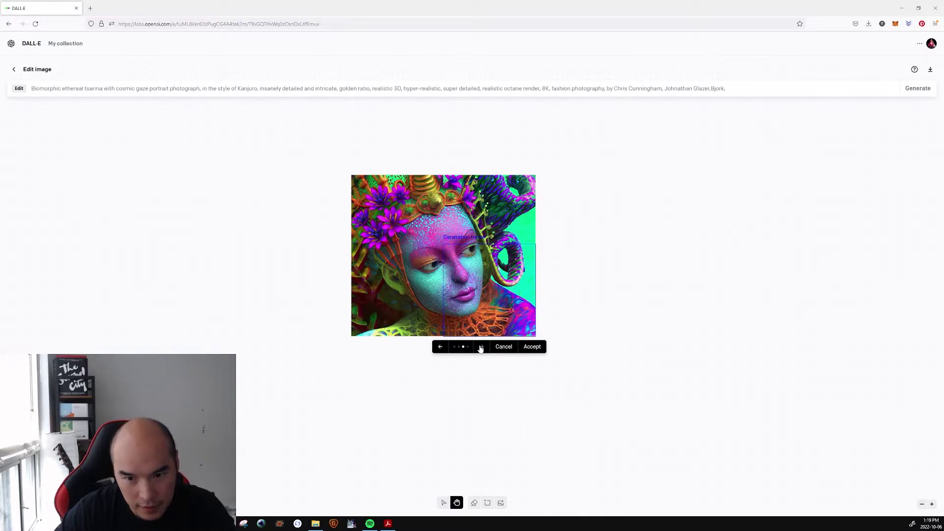
pyautogui.click(481, 347)
pyautogui.click(481, 347)
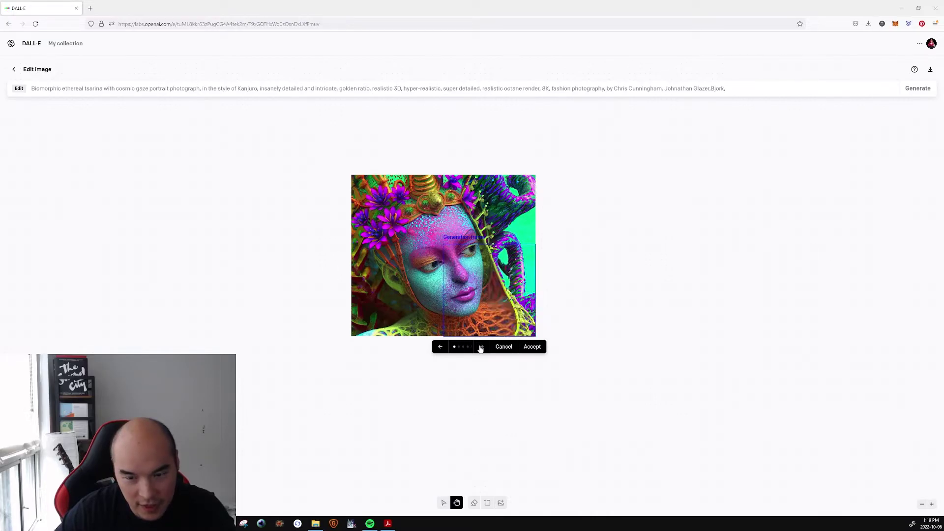
pyautogui.click(481, 347)
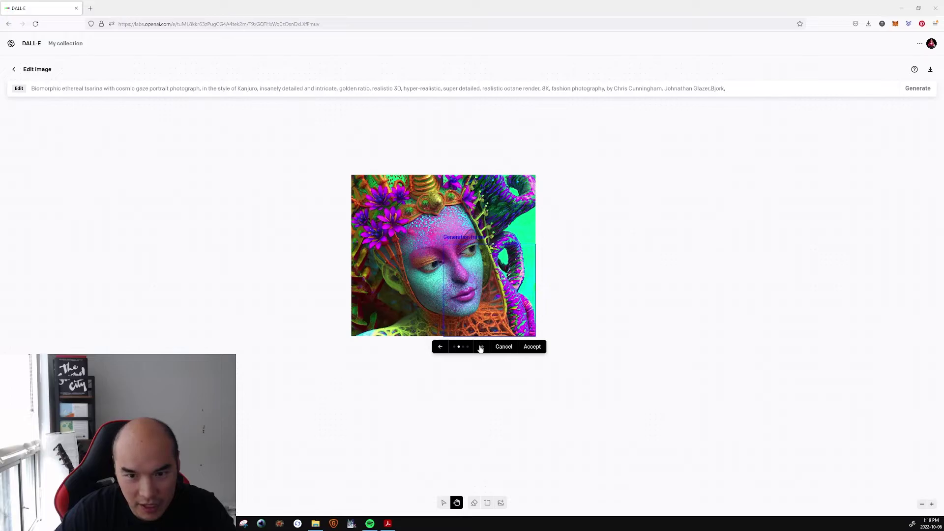
pyautogui.click(481, 347)
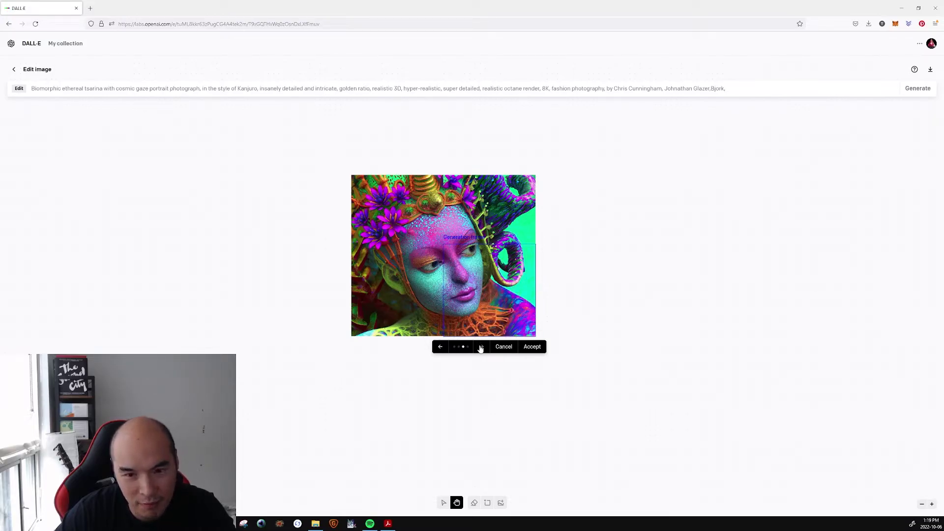
pyautogui.click(481, 347)
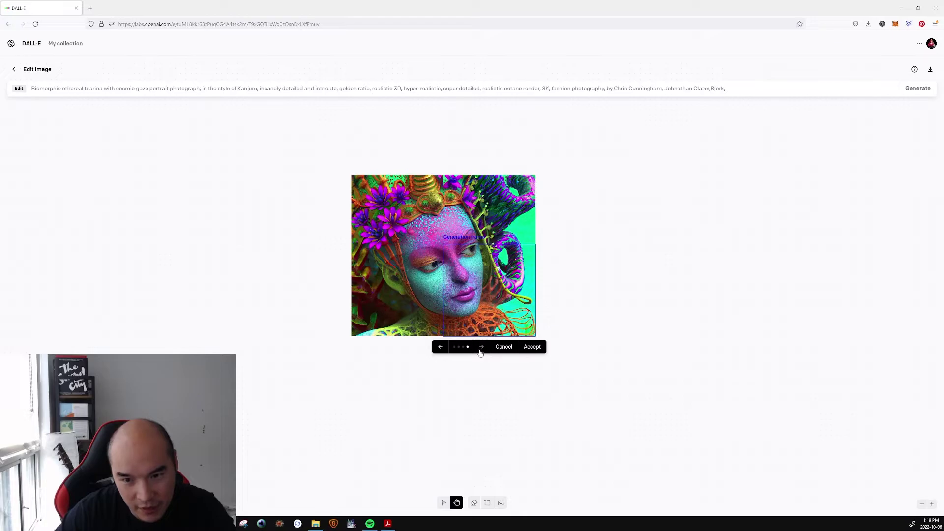
pyautogui.click(480, 352)
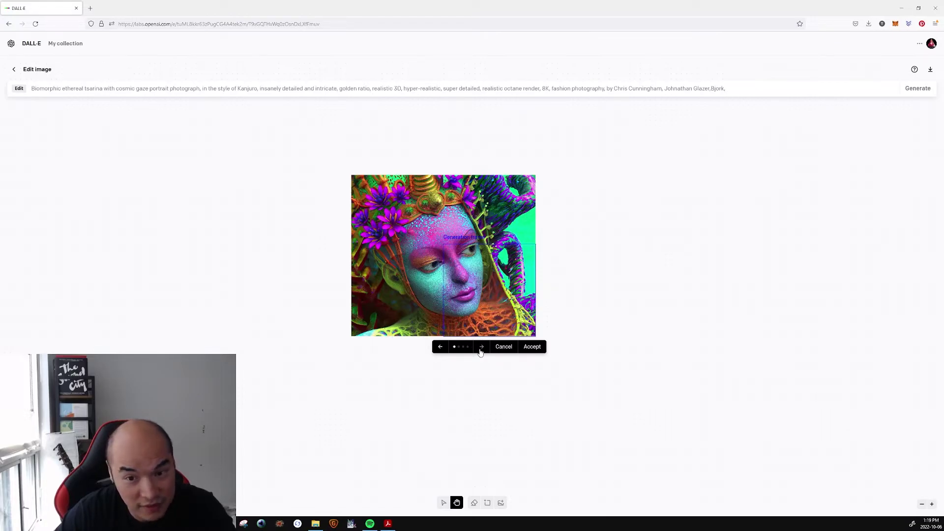
pyautogui.click(480, 352)
pyautogui.click(481, 352)
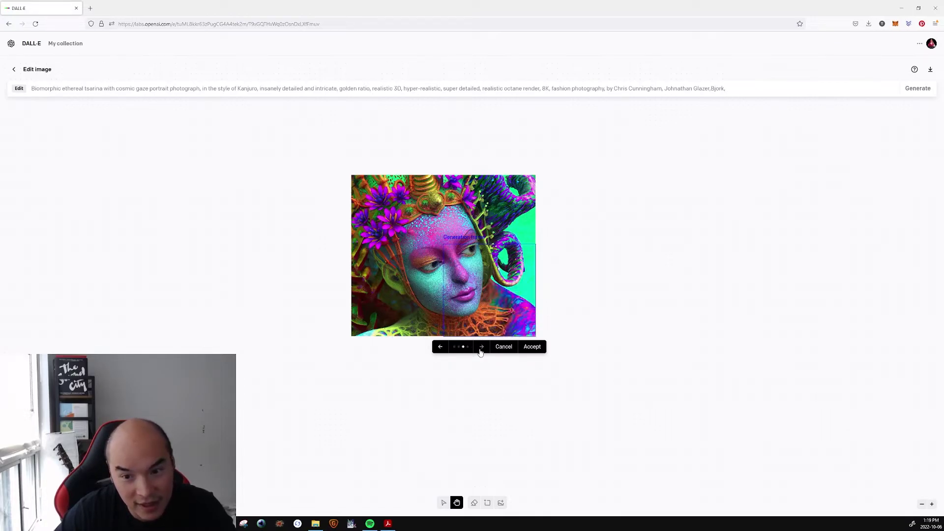
pyautogui.click(481, 352)
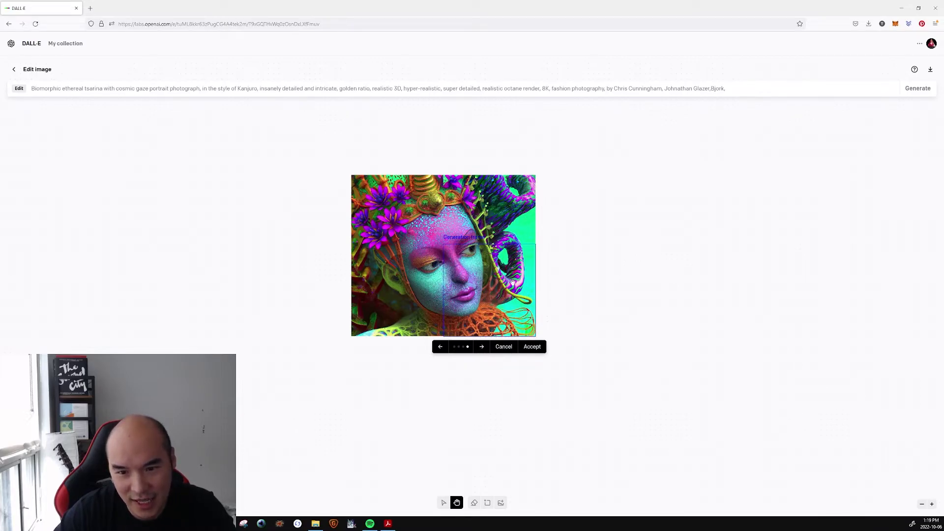
pyautogui.click(532, 347)
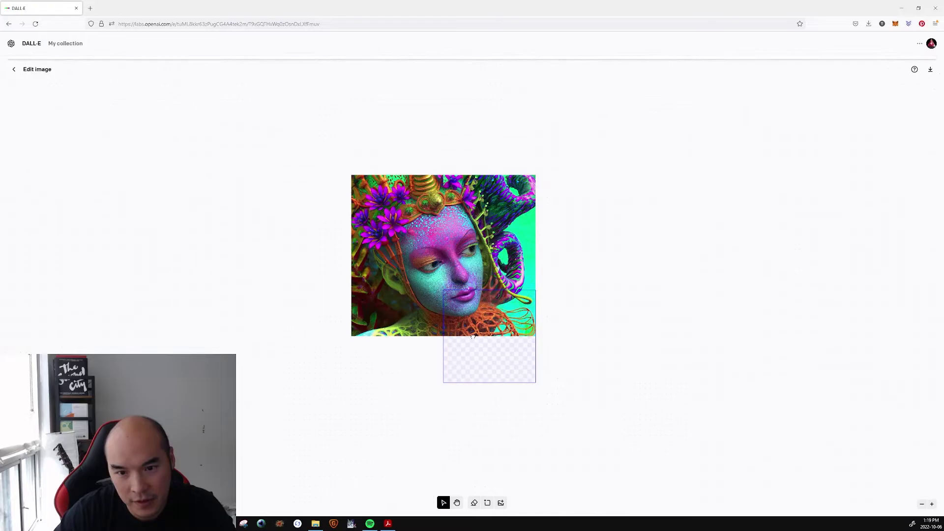
# Generate an extension below the right half and bring up the purple hand clutching orange netting
pyautogui.click(473, 342)
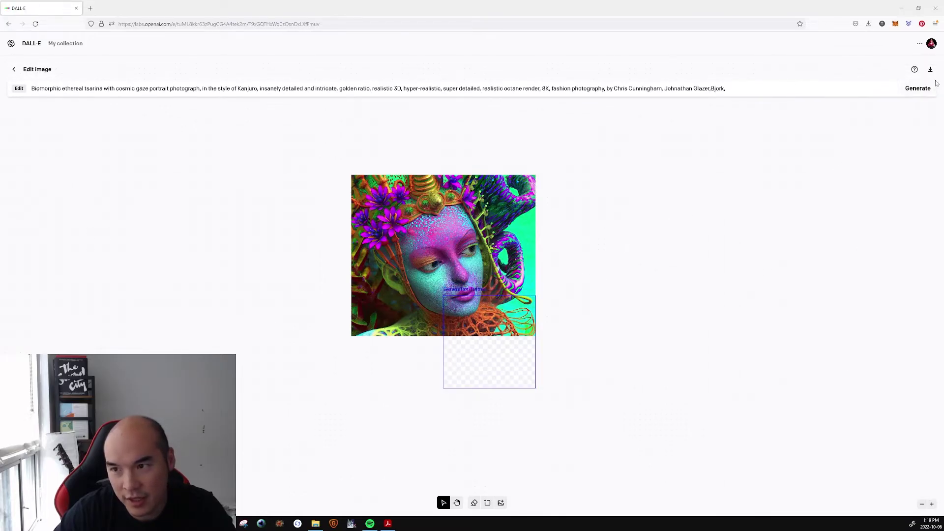
pyautogui.click(923, 89)
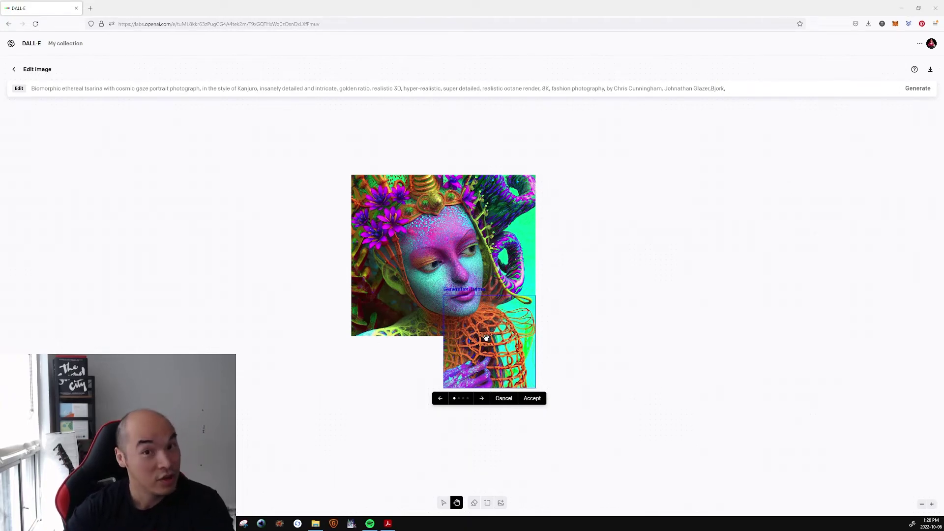
pyautogui.click(482, 400)
pyautogui.click(481, 400)
pyautogui.click(481, 401)
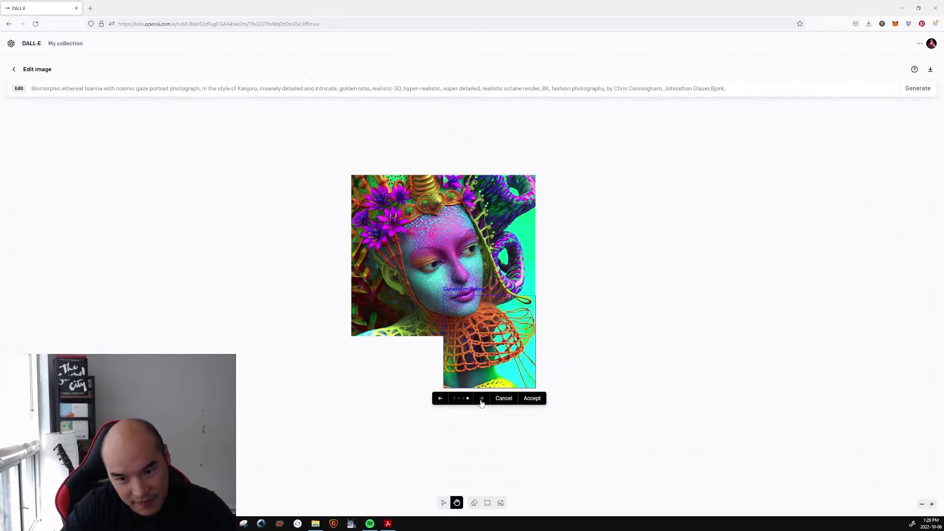
pyautogui.click(481, 400)
# Keep the purple-hand extension and generate fills for a frame just below the image's centre
pyautogui.click(532, 398)
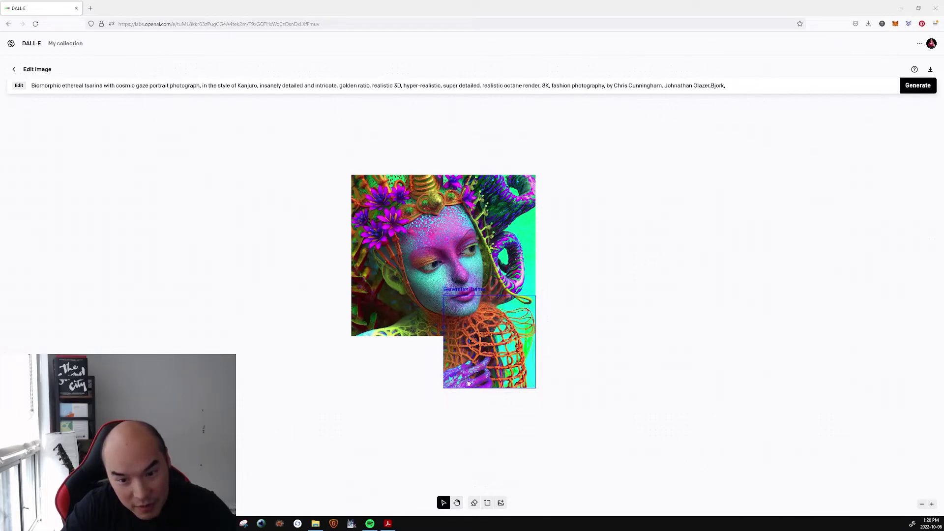
pyautogui.moveTo(469, 384); pyautogui.dragTo(440, 414)
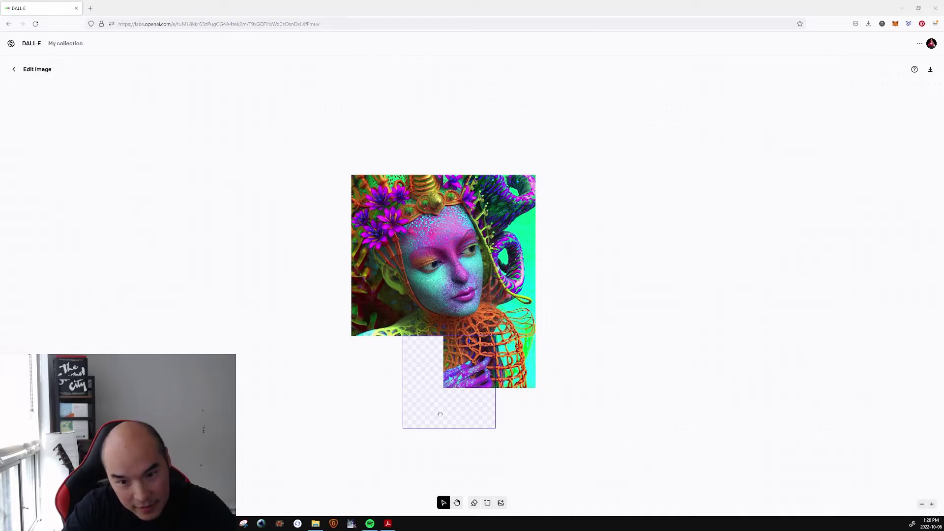
pyautogui.moveTo(440, 415); pyautogui.dragTo(438, 409)
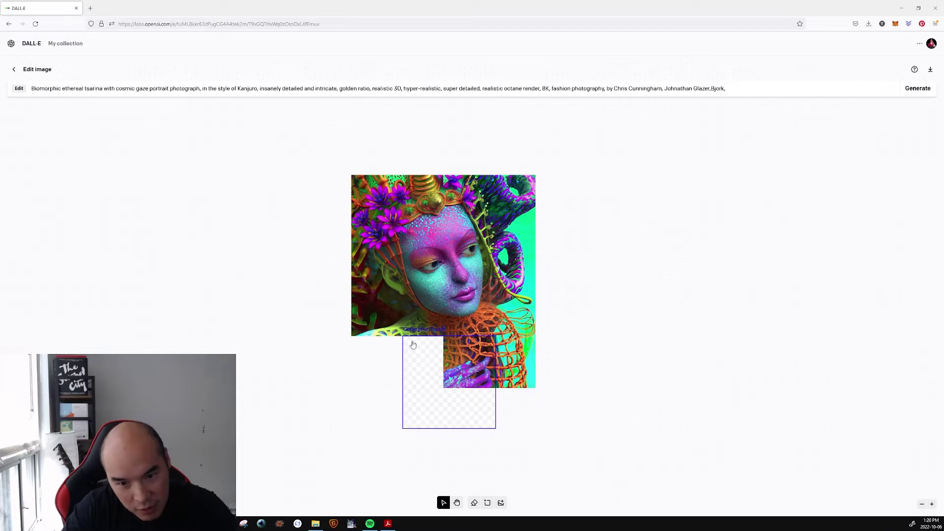
pyautogui.moveTo(422, 363); pyautogui.dragTo(421, 358)
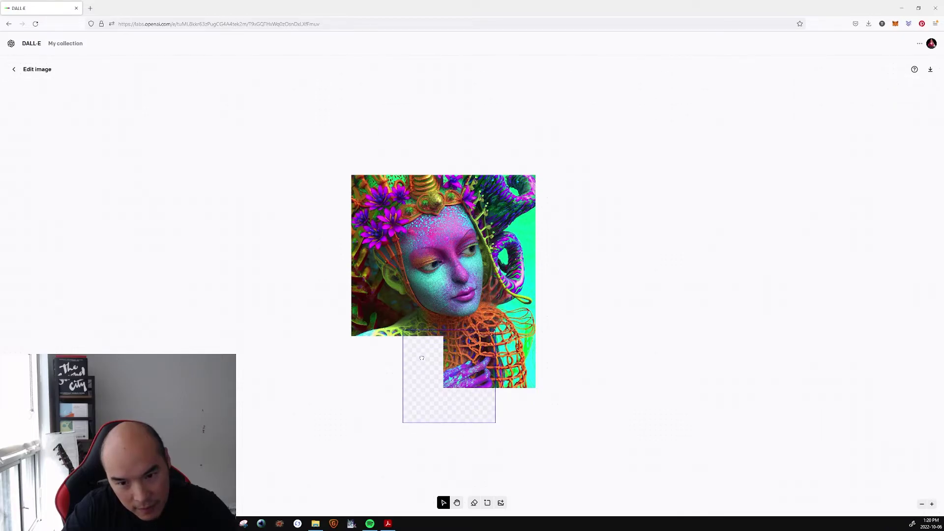
pyautogui.moveTo(422, 349)
pyautogui.mouseDown()
pyautogui.moveTo(422, 333)
pyautogui.moveTo(422, 358)
pyautogui.mouseUp()
pyautogui.click(915, 92)
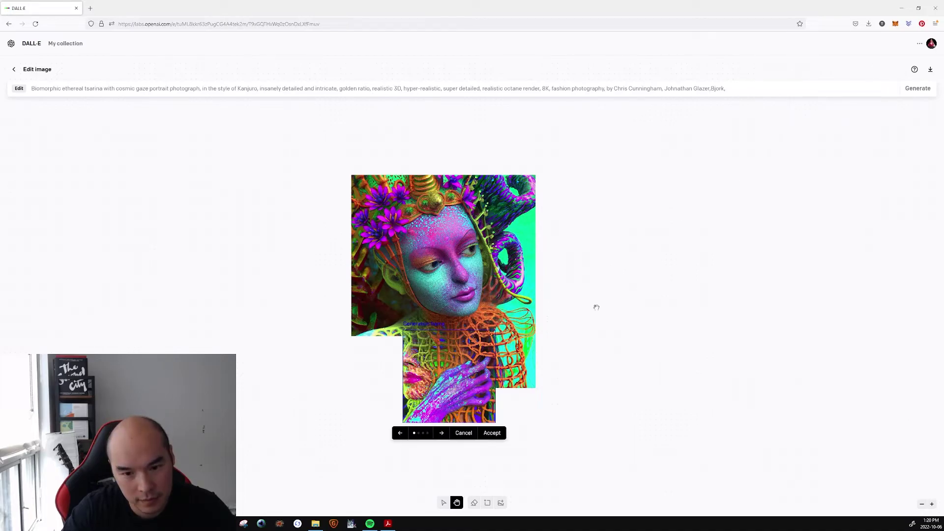
# Cycle the four variants below the centre and accept the one with the yellow face
pyautogui.click(441, 433)
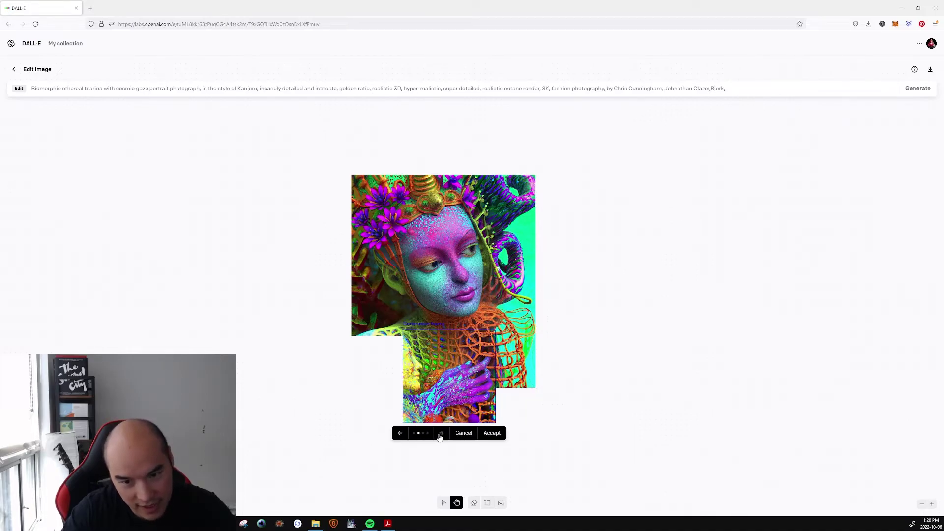
pyautogui.click(440, 435)
pyautogui.click(440, 435)
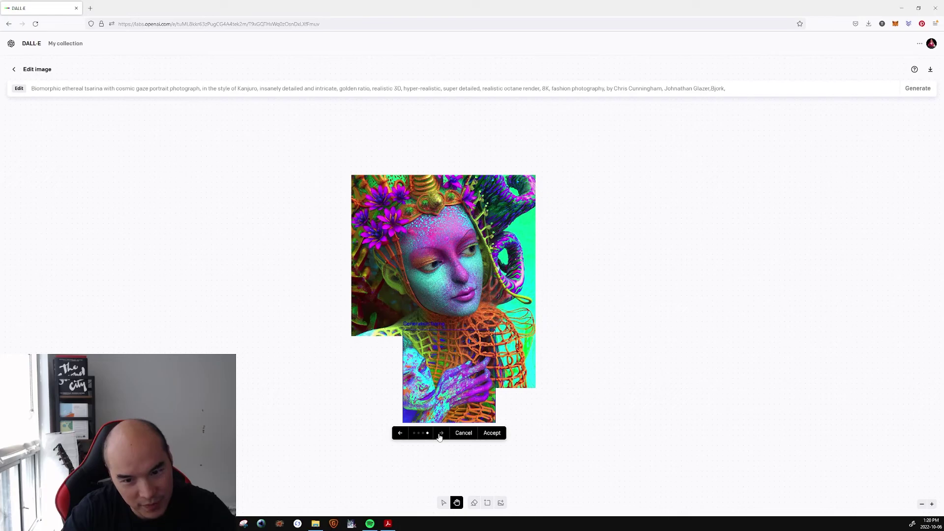
pyautogui.click(440, 434)
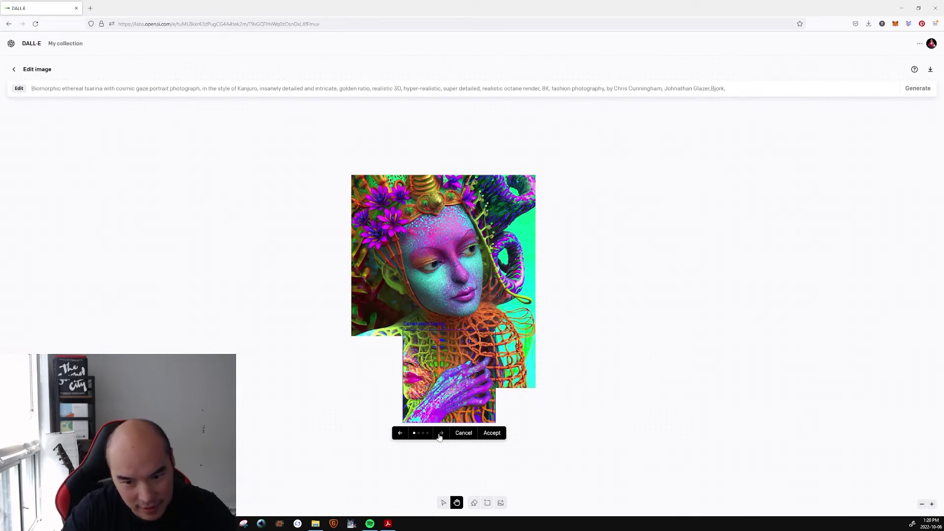
pyautogui.click(440, 435)
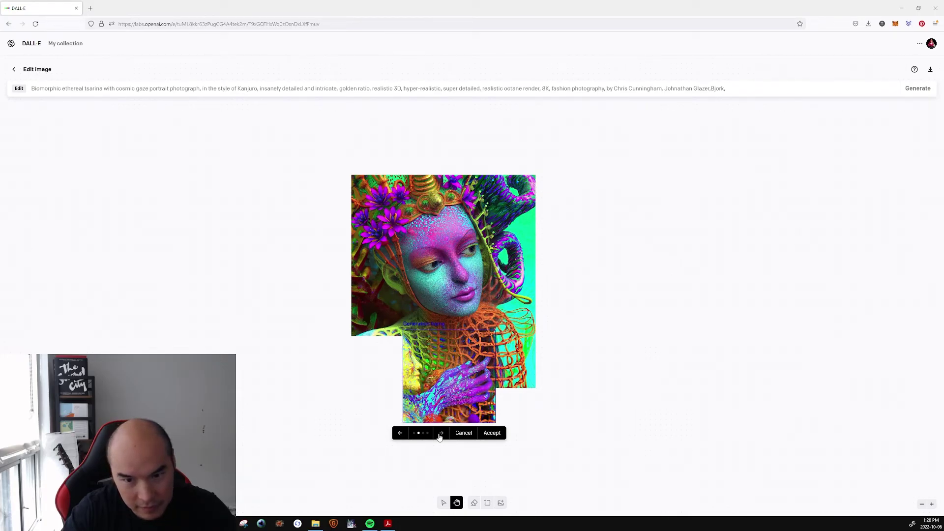
pyautogui.click(441, 435)
pyautogui.click(441, 435)
pyautogui.click(441, 434)
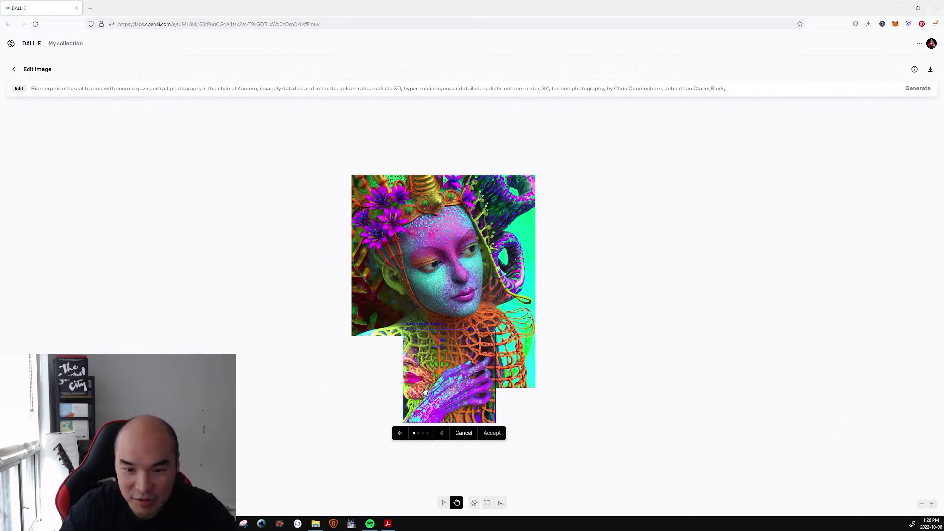
pyautogui.click(490, 433)
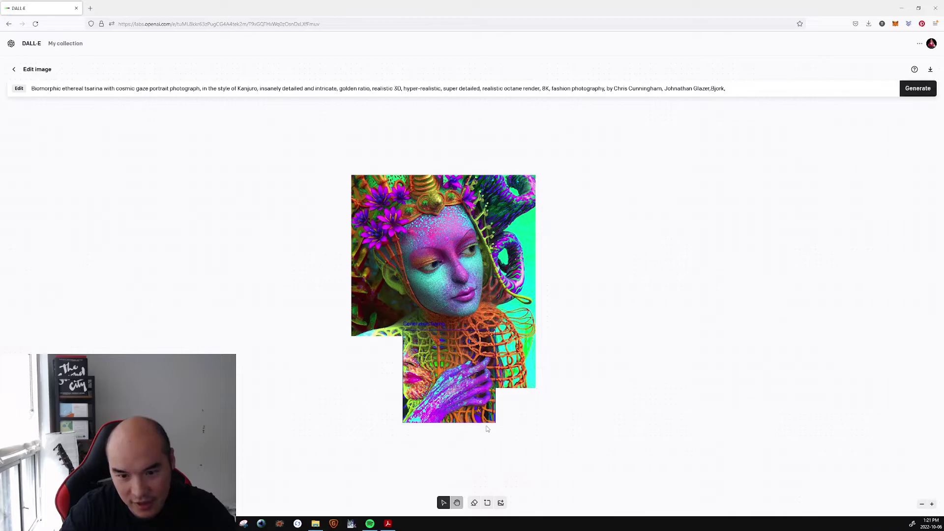
# Position the frame over the lower-left corner and erase a small area near the bottom edge
pyautogui.moveTo(449, 400); pyautogui.dragTo(397, 400)
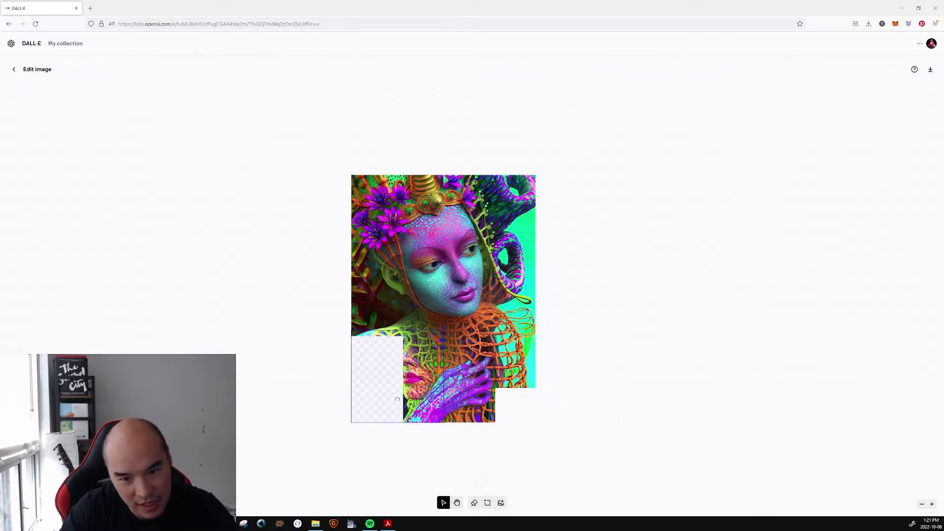
pyautogui.click(474, 503)
pyautogui.moveTo(401, 344)
pyautogui.mouseDown()
pyautogui.moveTo(426, 374)
pyautogui.moveTo(418, 392)
pyautogui.moveTo(417, 362)
pyautogui.moveTo(403, 355)
pyautogui.moveTo(403, 392)
pyautogui.moveTo(399, 355)
pyautogui.mouseUp()
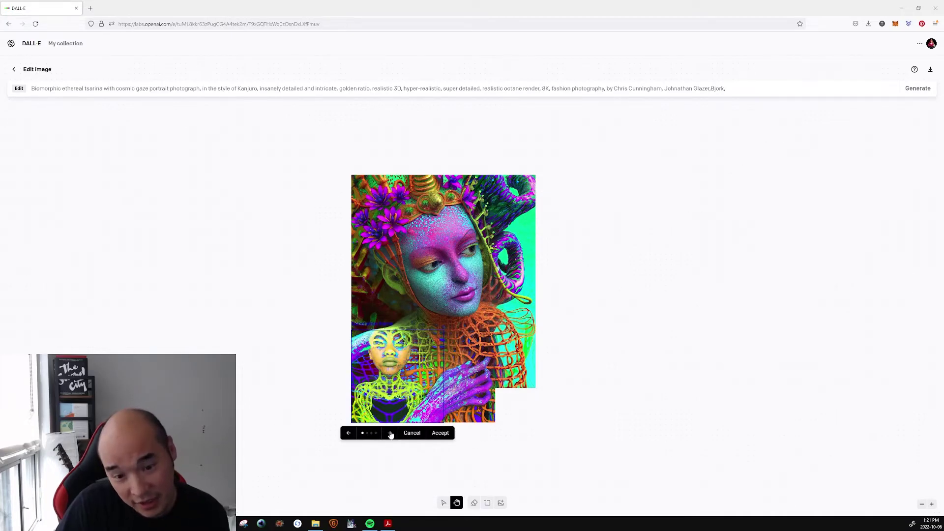
# Cycle the lower-left fills and accept the yellow face in profile
pyautogui.click(390, 433)
pyautogui.click(390, 433)
pyautogui.click(390, 433)
pyautogui.click(390, 434)
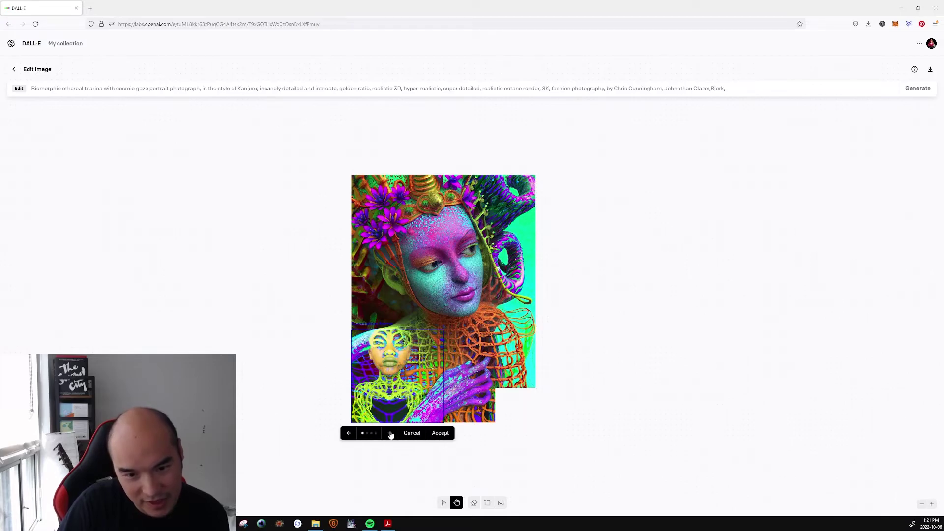
pyautogui.click(390, 434)
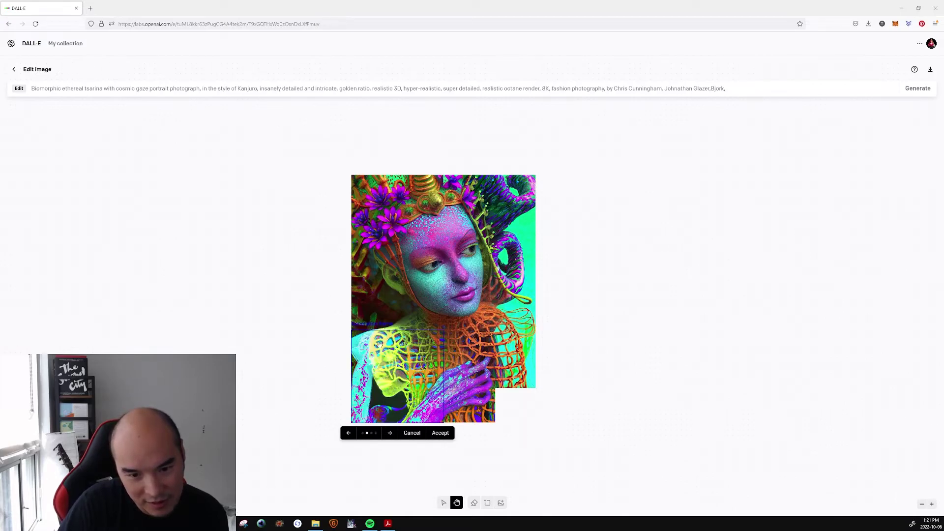
pyautogui.click(391, 435)
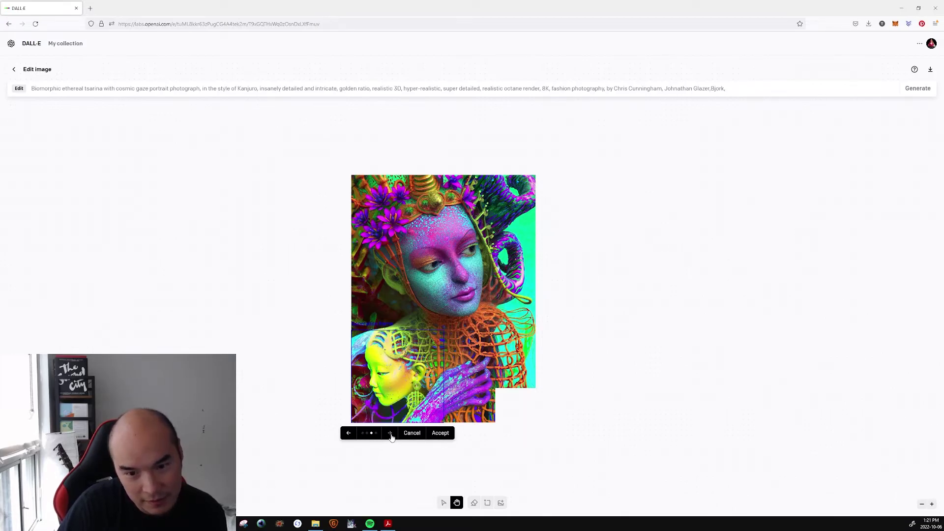
pyautogui.click(391, 436)
pyautogui.click(391, 433)
pyautogui.click(390, 433)
pyautogui.click(391, 434)
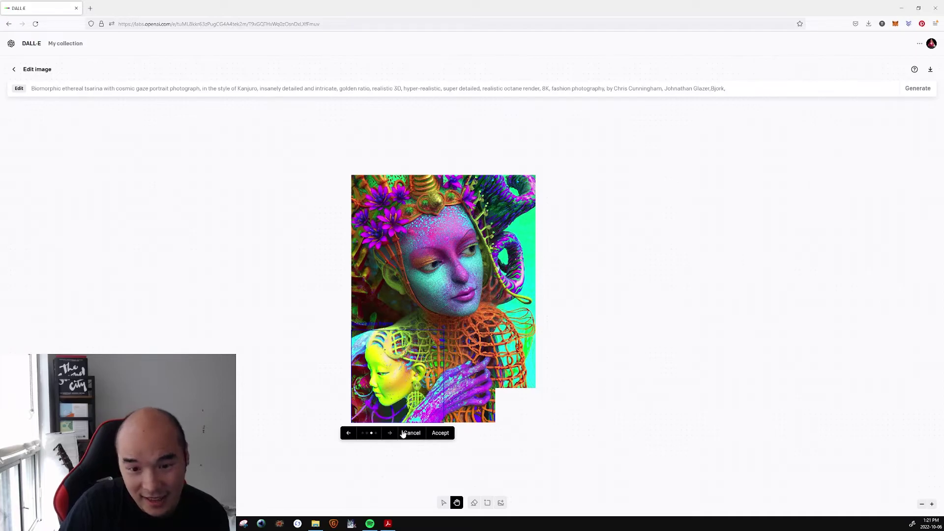
pyautogui.click(441, 433)
# Add a frame below the right half and browse fills, settling on orange netting with teal and purple strands
pyautogui.moveTo(414, 379); pyautogui.dragTo(504, 439)
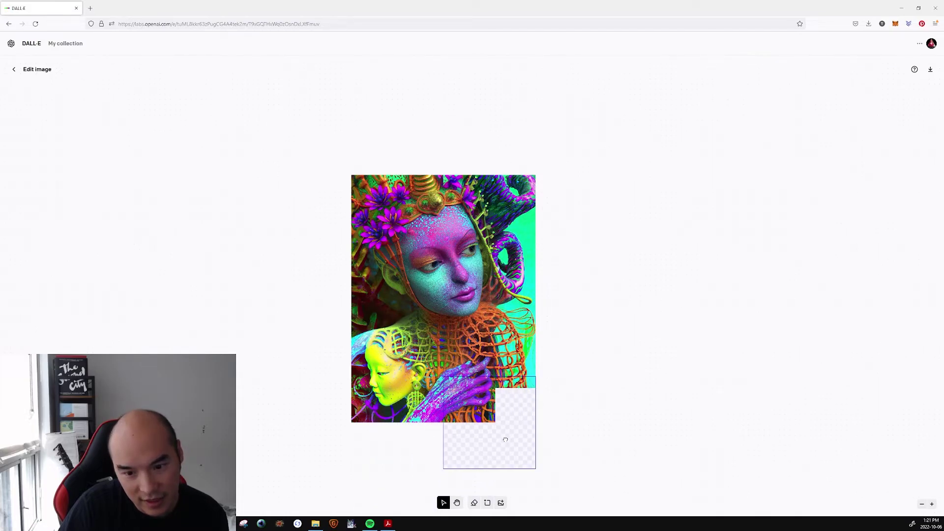
pyautogui.click(916, 91)
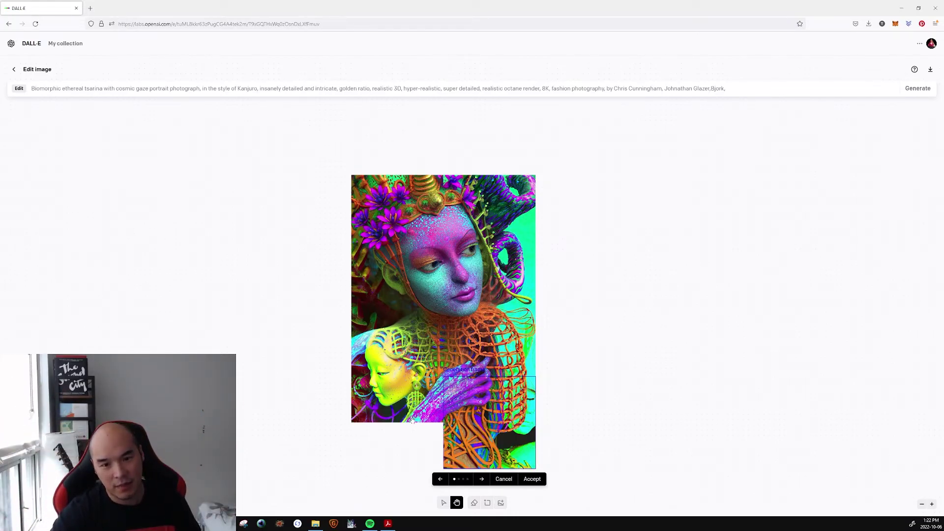
pyautogui.click(483, 479)
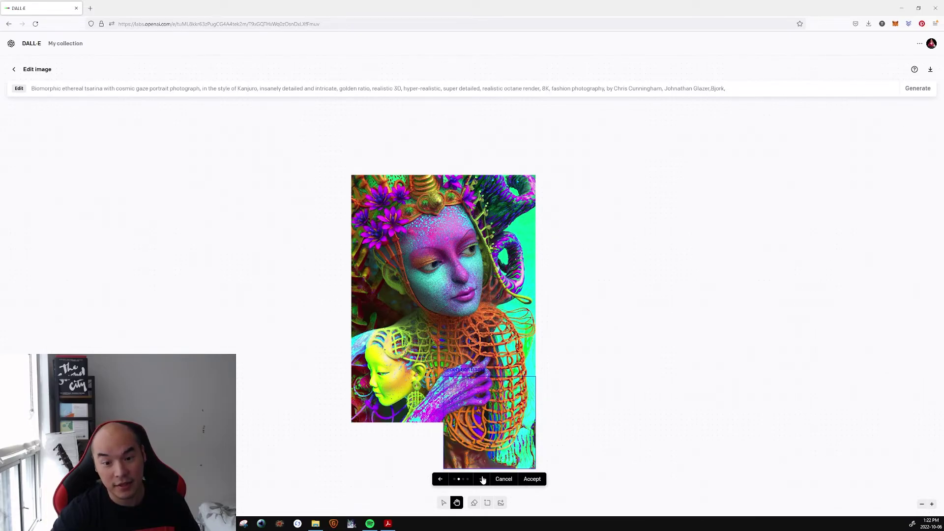
pyautogui.click(483, 480)
pyautogui.click(483, 479)
pyautogui.click(483, 480)
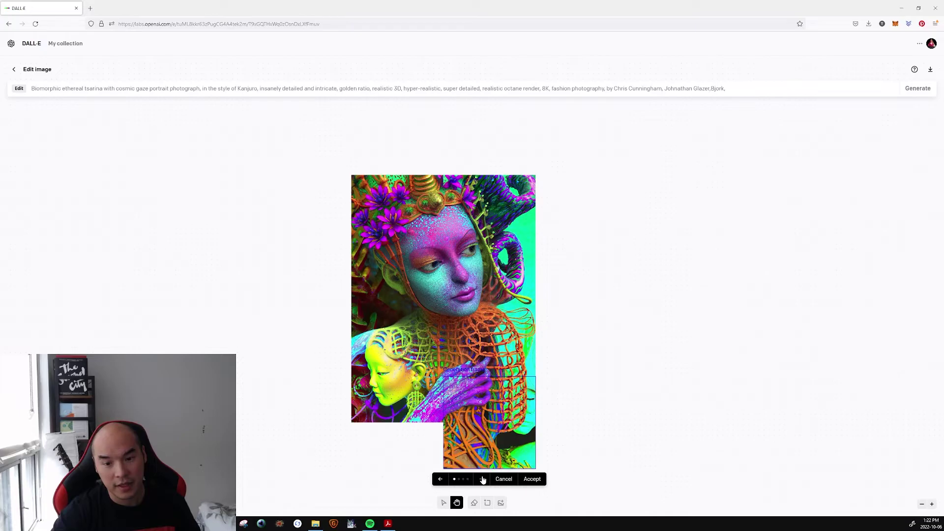
pyautogui.click(482, 480)
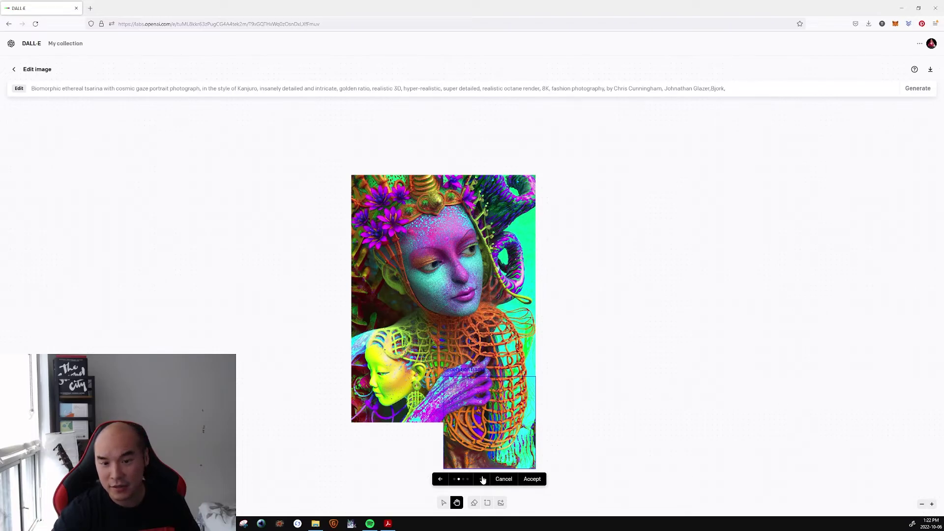
pyautogui.click(482, 479)
pyautogui.click(483, 480)
pyautogui.click(483, 480)
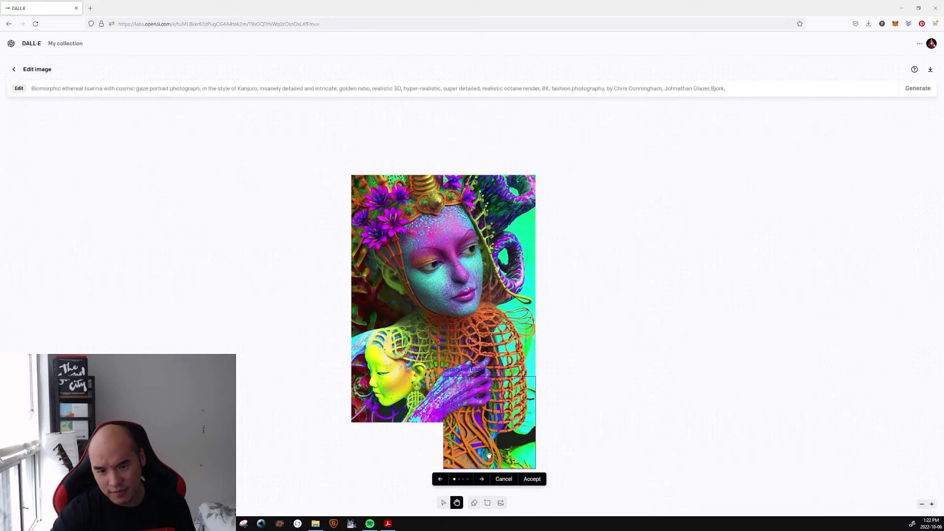
pyautogui.click(482, 481)
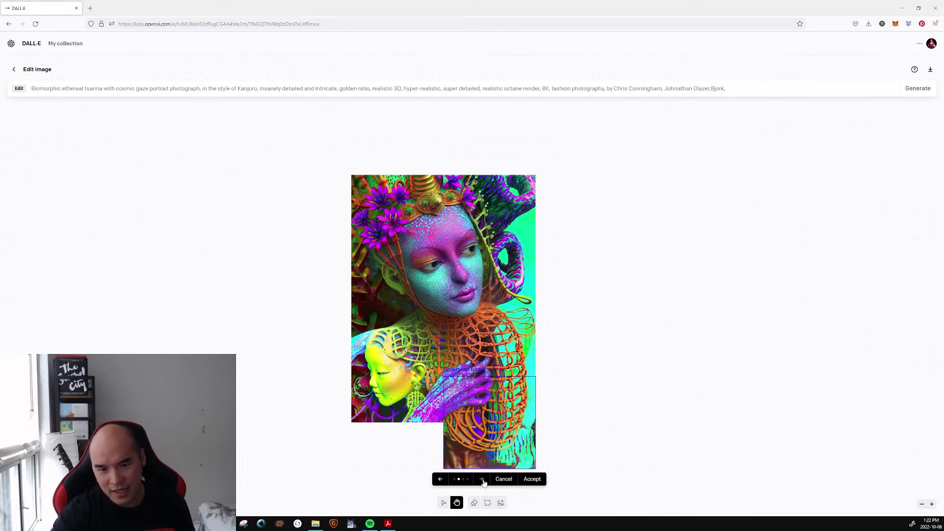
pyautogui.moveTo(491, 447); pyautogui.dragTo(540, 381)
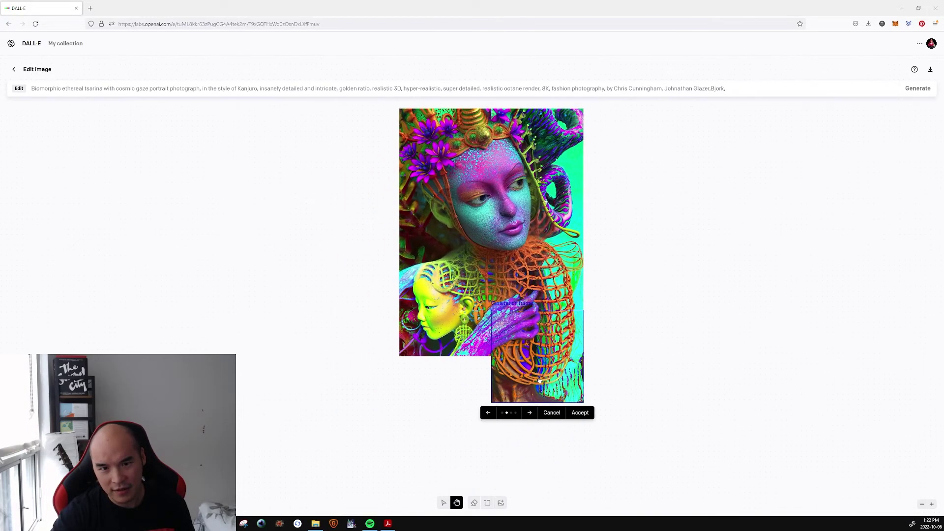
# Keep the lower-right fill and browse the bottom-left fill variants
pyautogui.click(580, 412)
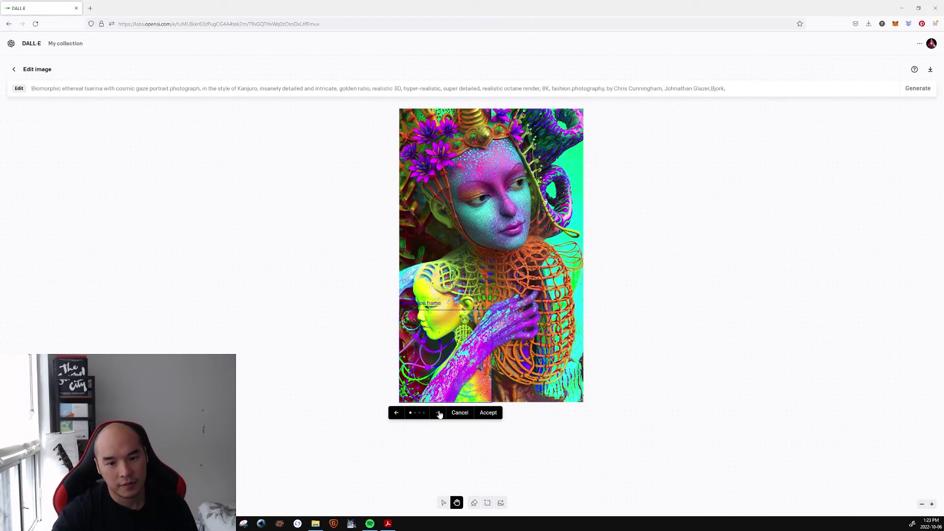
pyautogui.click(438, 413)
pyautogui.click(438, 413)
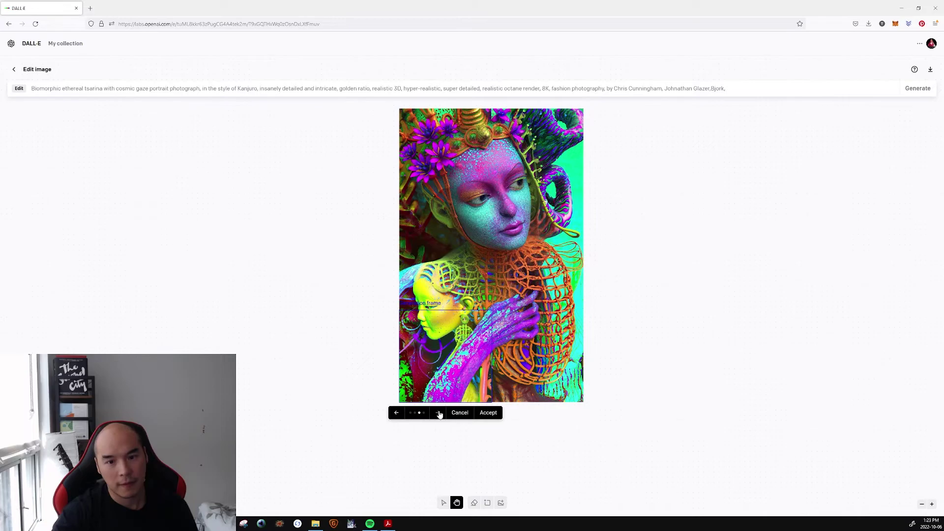
pyautogui.click(438, 413)
pyautogui.click(438, 413)
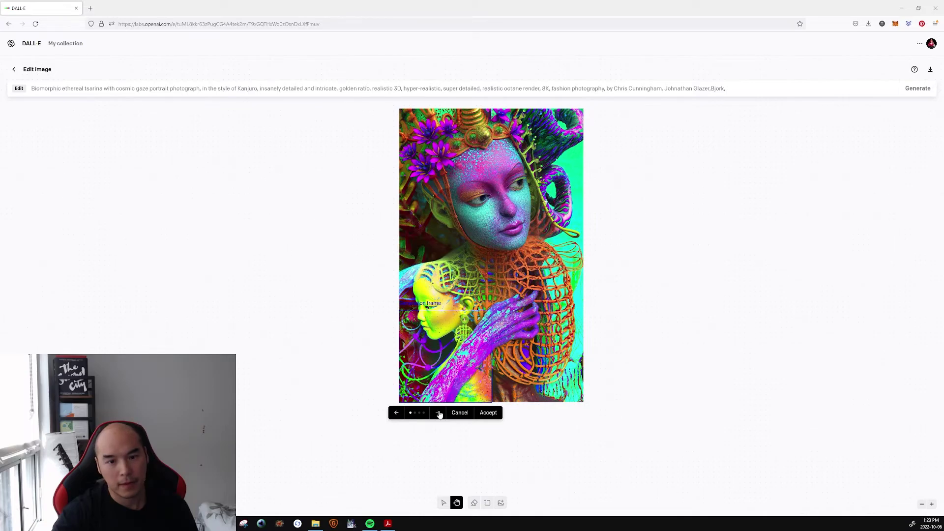
pyautogui.click(438, 413)
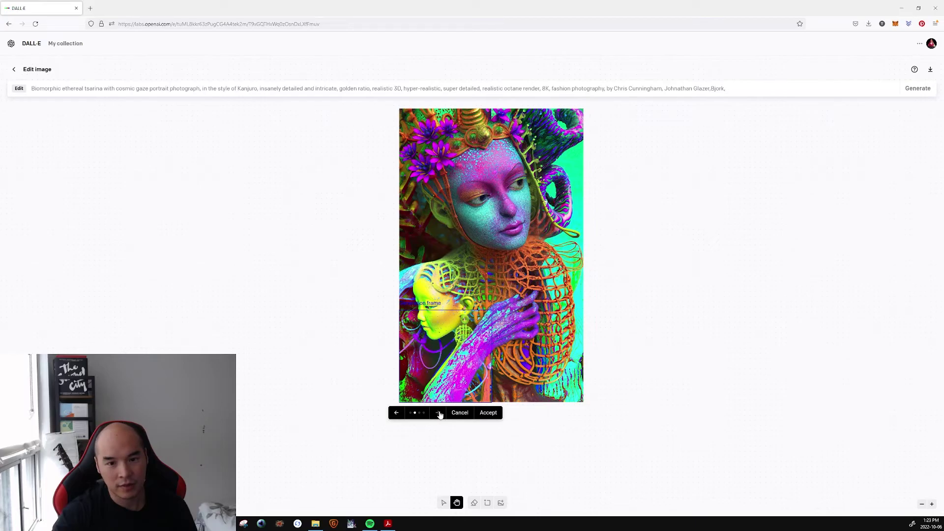
pyautogui.click(438, 413)
pyautogui.click(439, 413)
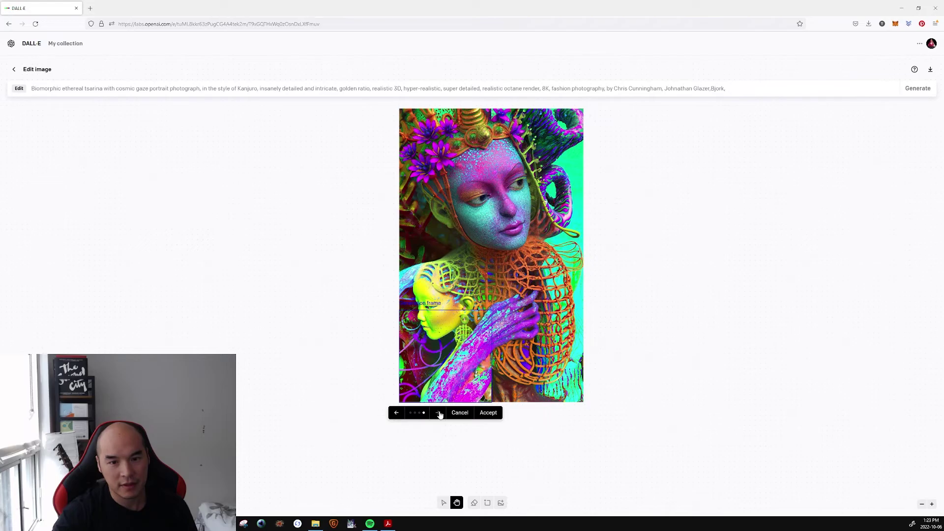
pyautogui.click(438, 413)
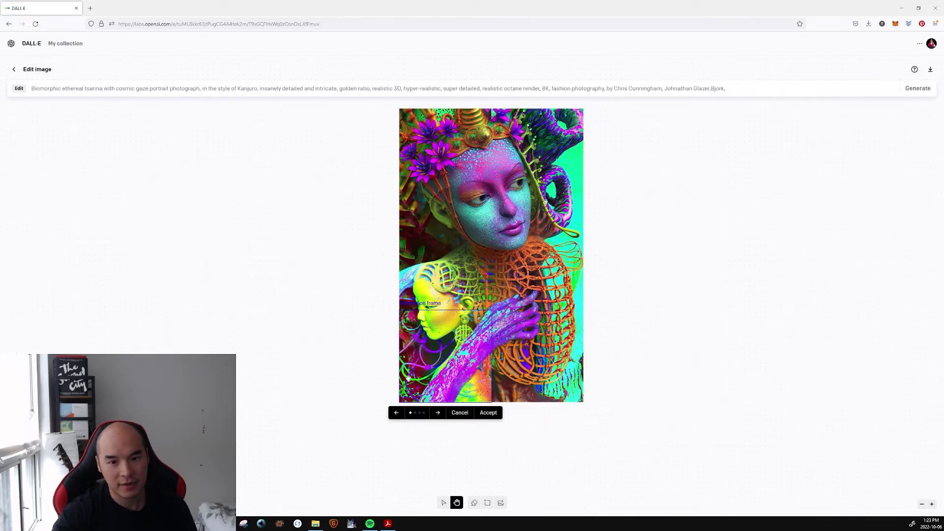
# Accept the bottom-left fill, then download the finished tall portrait as PNG and open it
pyautogui.click(488, 412)
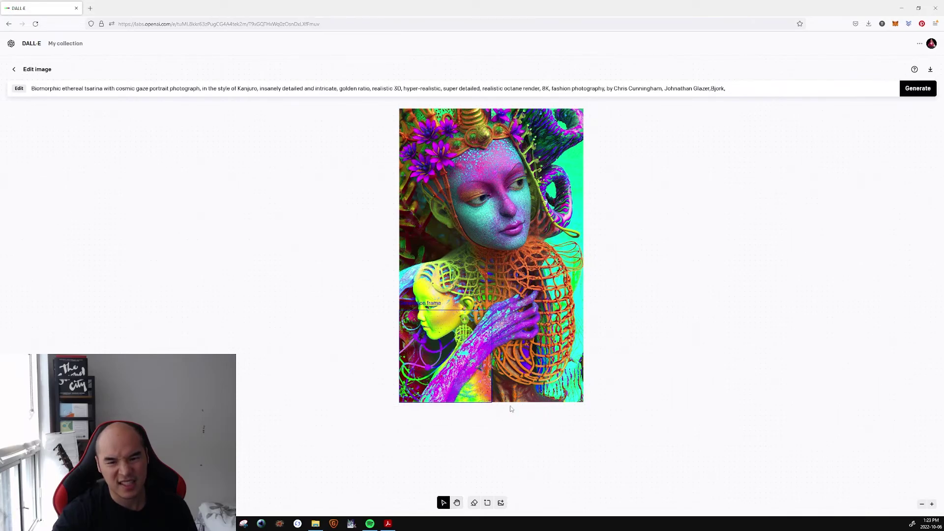
pyautogui.click(930, 71)
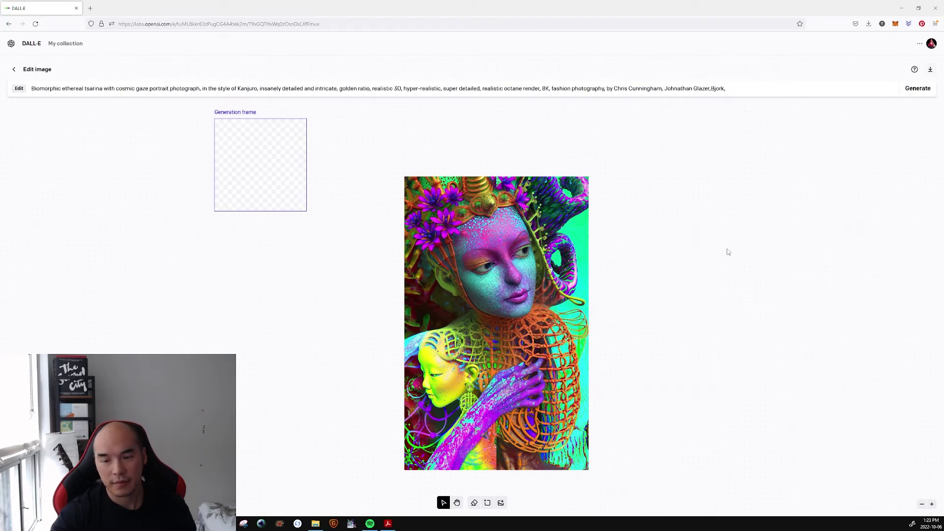
pyautogui.click(317, 524)
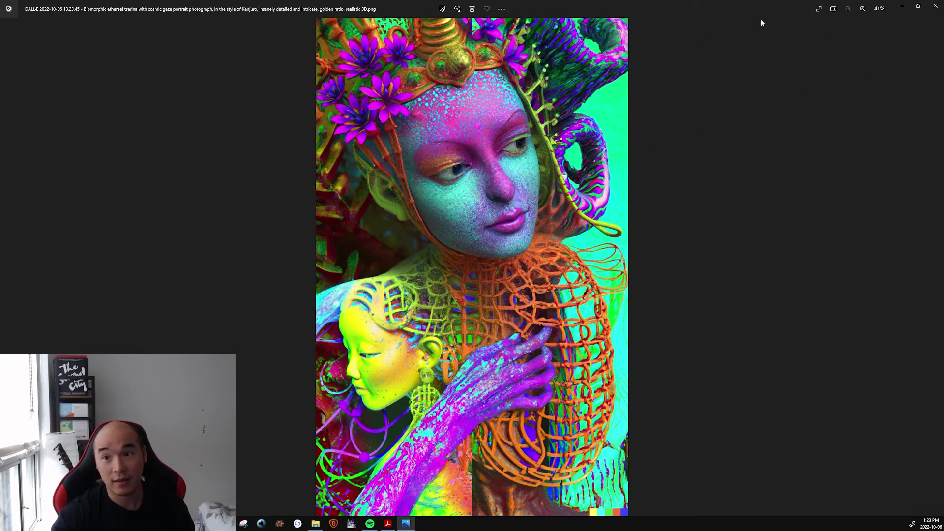
# Zoom in three times in Windows Photos and pan around the face and headdress
pyautogui.click(863, 9)
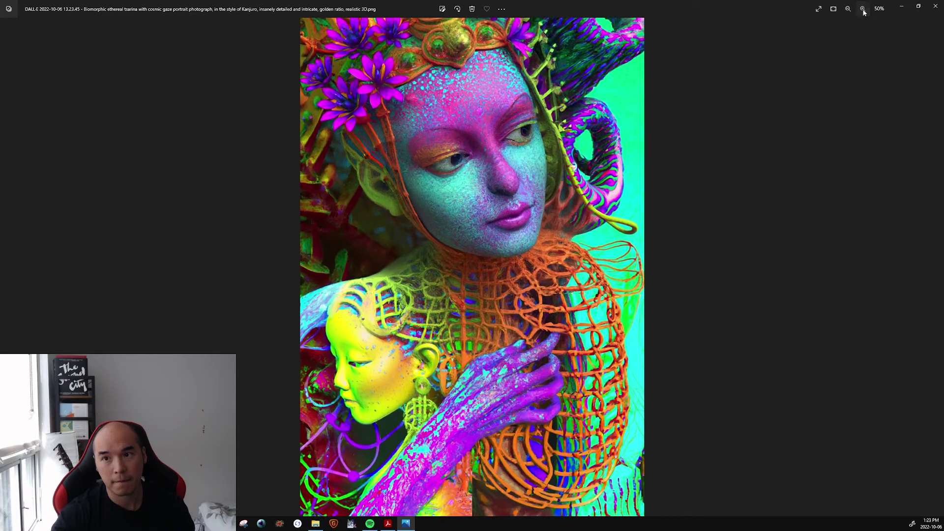
pyautogui.click(863, 10)
pyautogui.click(863, 9)
pyautogui.moveTo(701, 130); pyautogui.dragTo(701, 317)
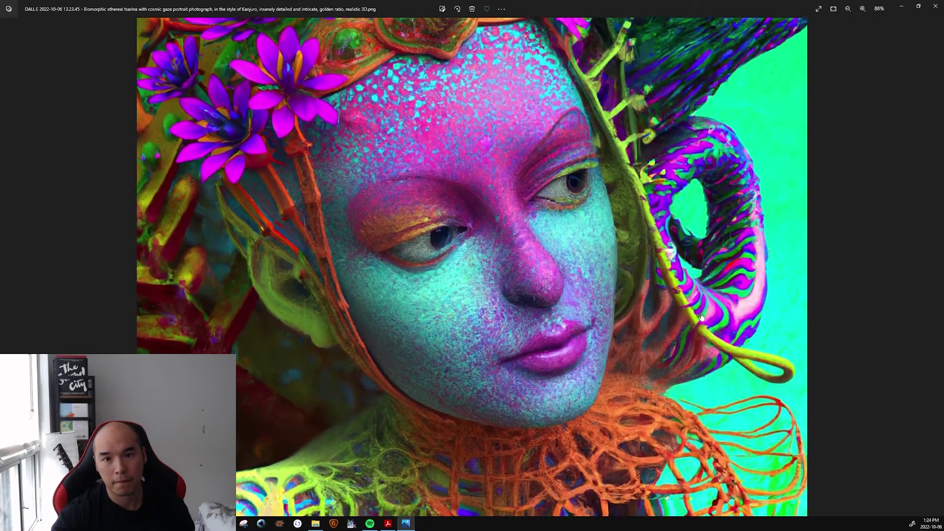
pyautogui.scroll(3, 679, 305)
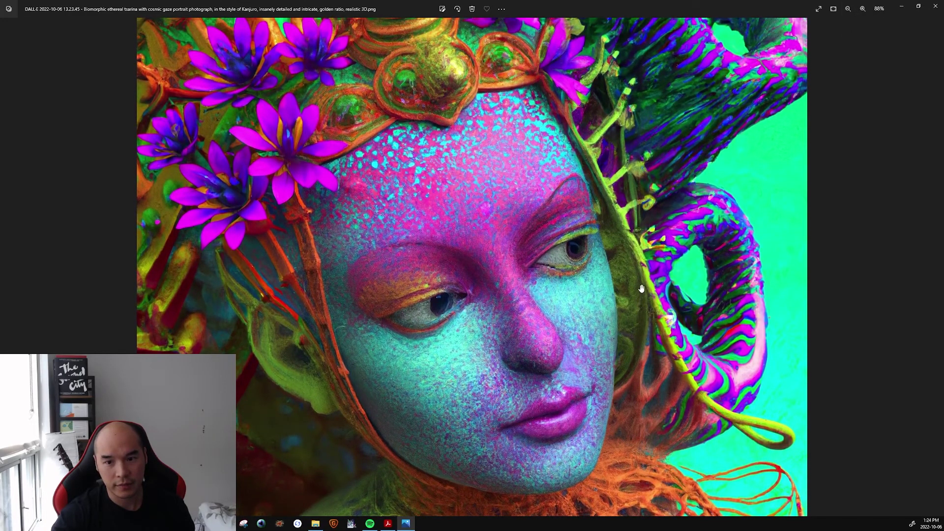
pyautogui.scroll(-3, 641, 289)
pyautogui.scroll(4, 643, 280)
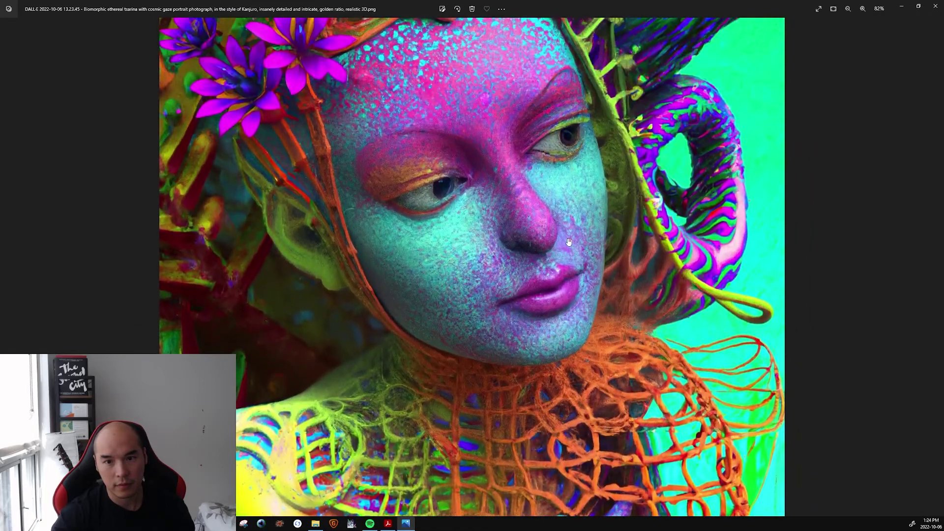
pyautogui.moveTo(569, 242); pyautogui.dragTo(569, 370)
pyautogui.click(936, 5)
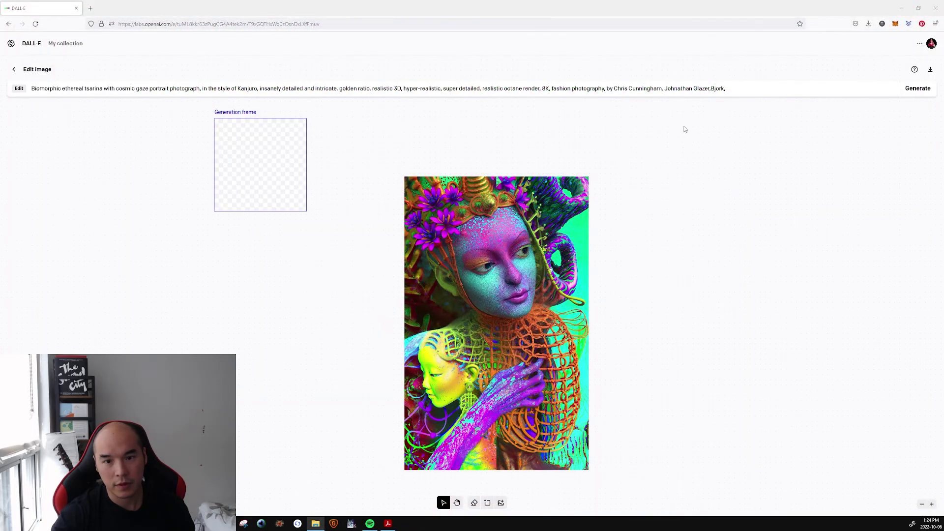